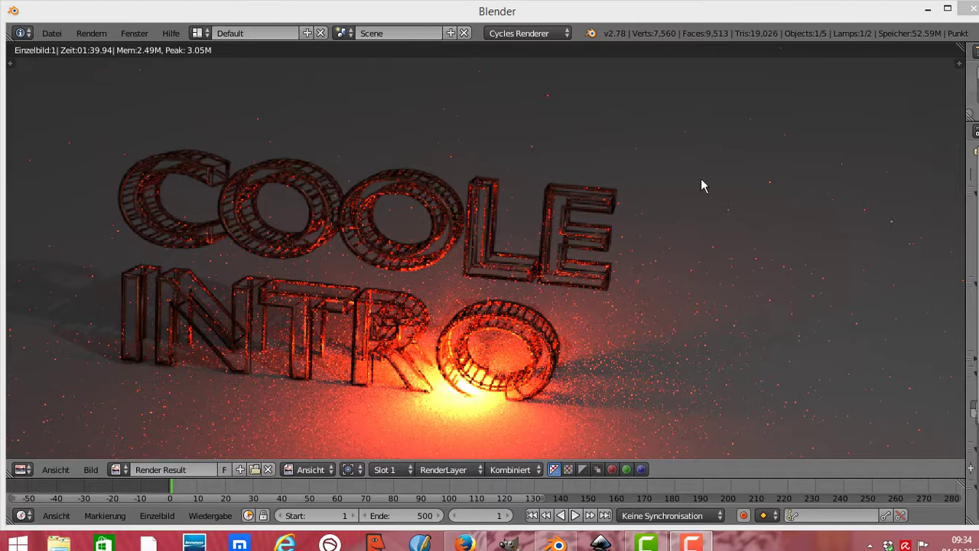
- Open the Datei (File) menu over the finished COOLE INTRO render
left_click(56, 36)
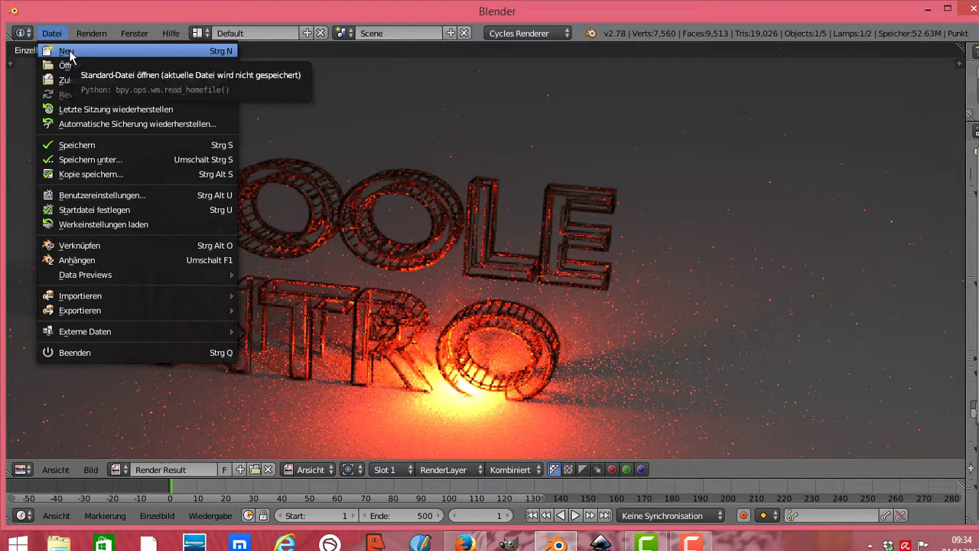
- Start a new default file, delete its cube, and bring up the Add menu
left_click(67, 51)
left_click(78, 59)
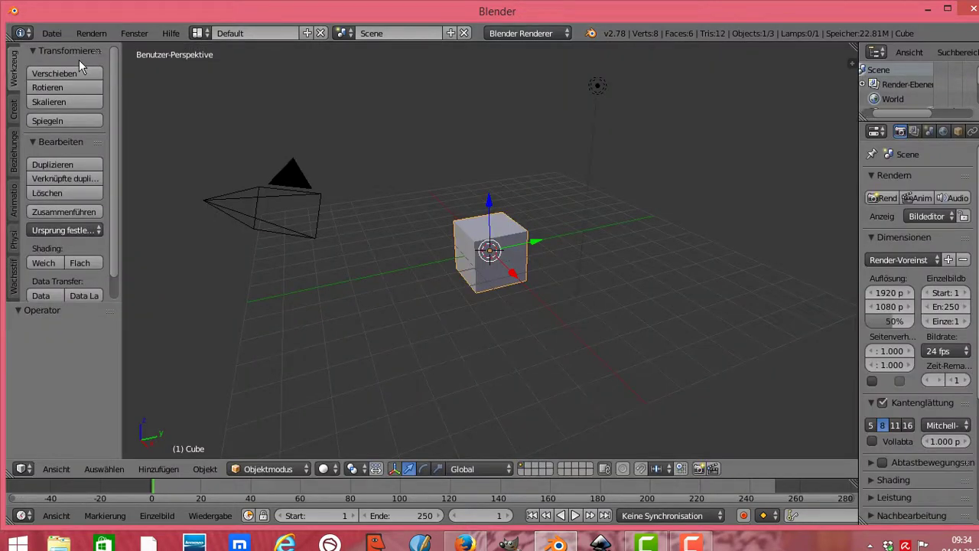
key("x")
left_click(482, 256)
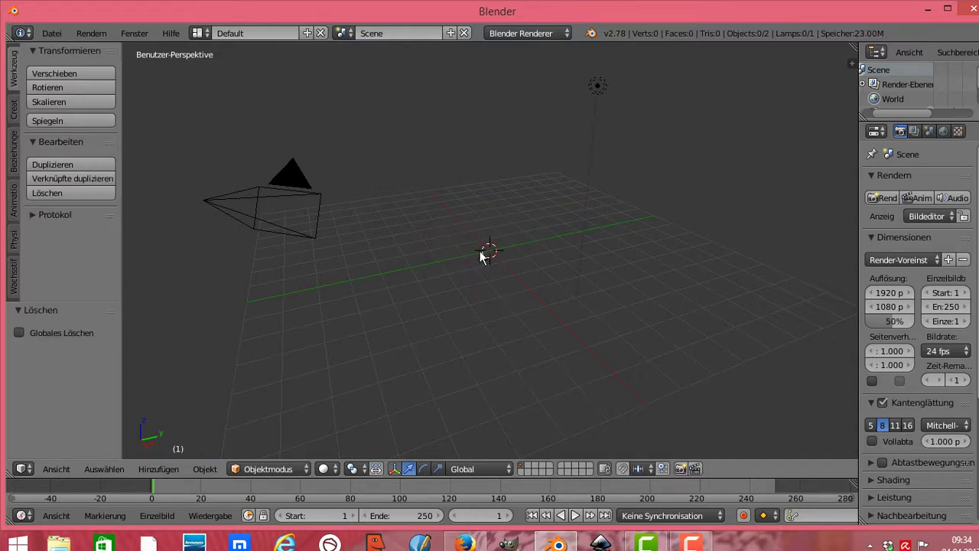
left_click(159, 468)
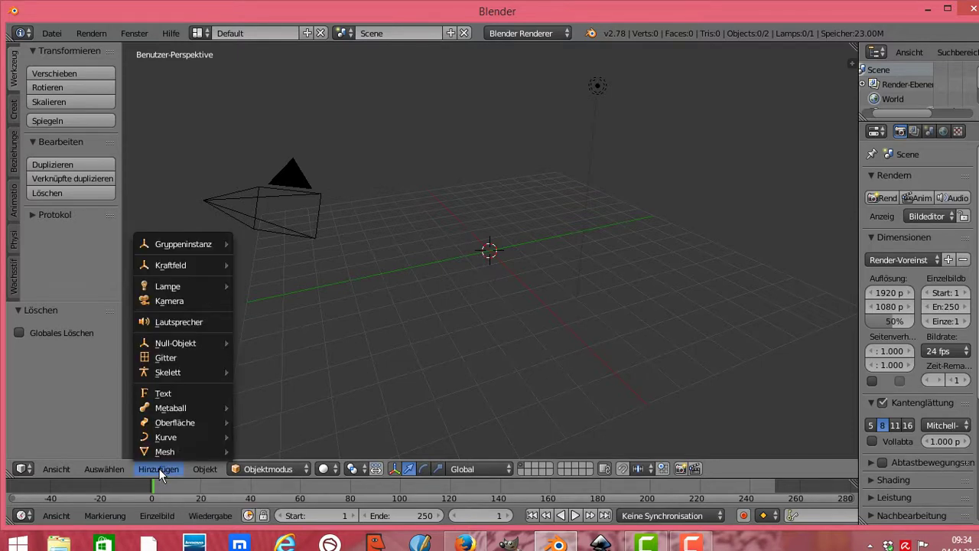
- Add a text object standing upright with X rotation set to 90°
left_click(168, 393)
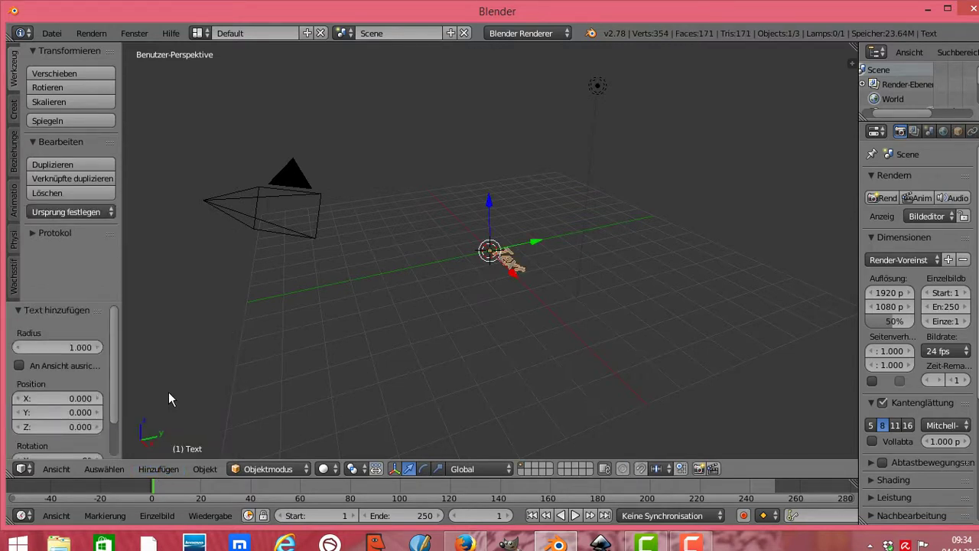
scroll(114, 395, "down", 3)
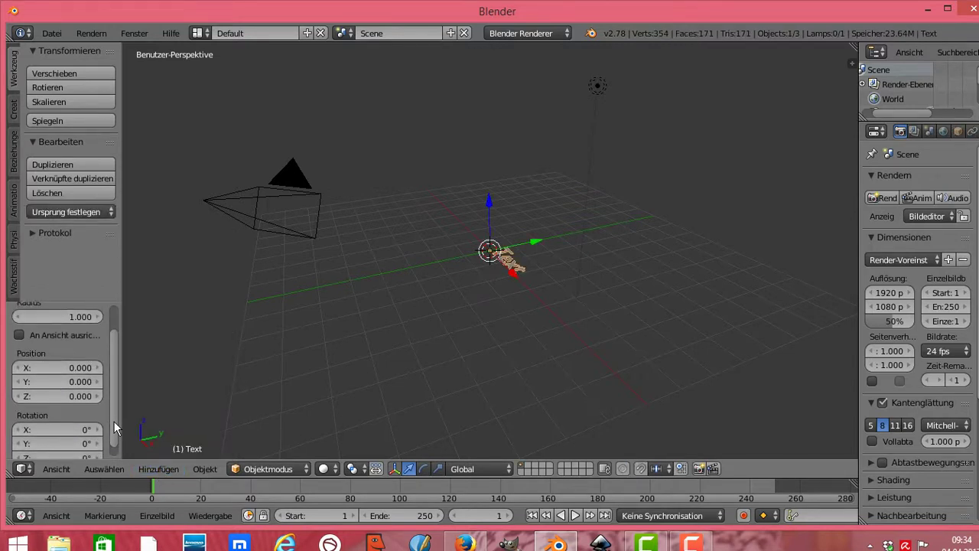
left_click(78, 416)
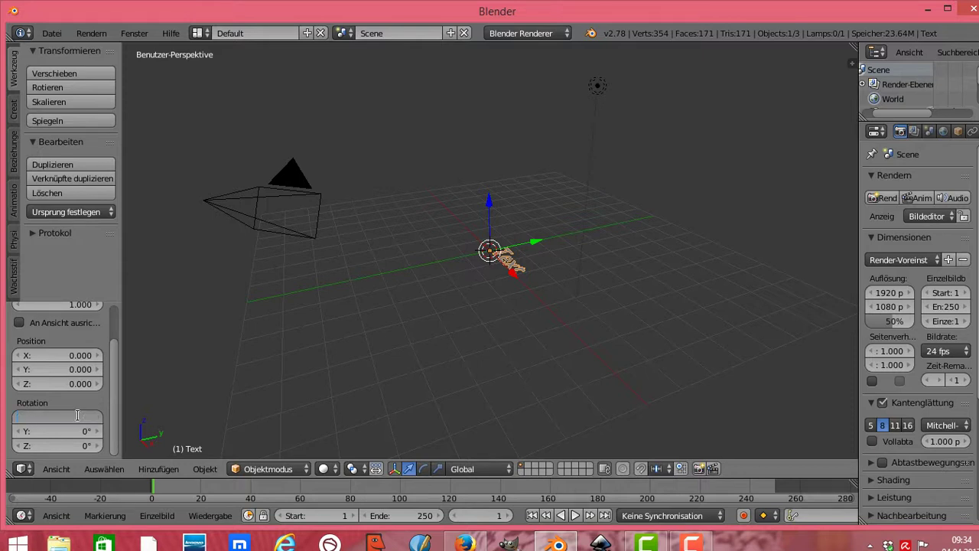
type("90")
key("Return")
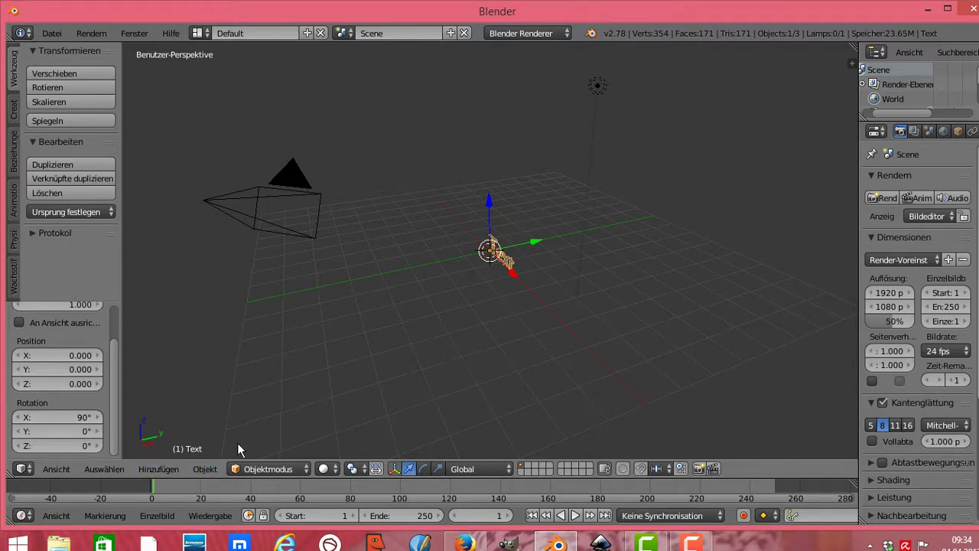
- Change the text to 'COOLE' with 'INTRO' on a second line, then return to Object Mode
left_click(309, 467)
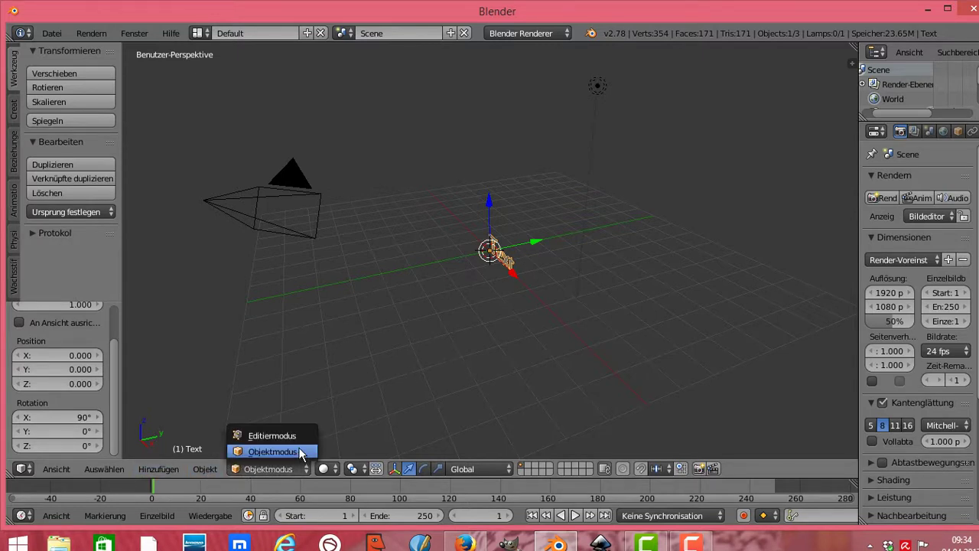
left_click(297, 436)
key("BackSpace")
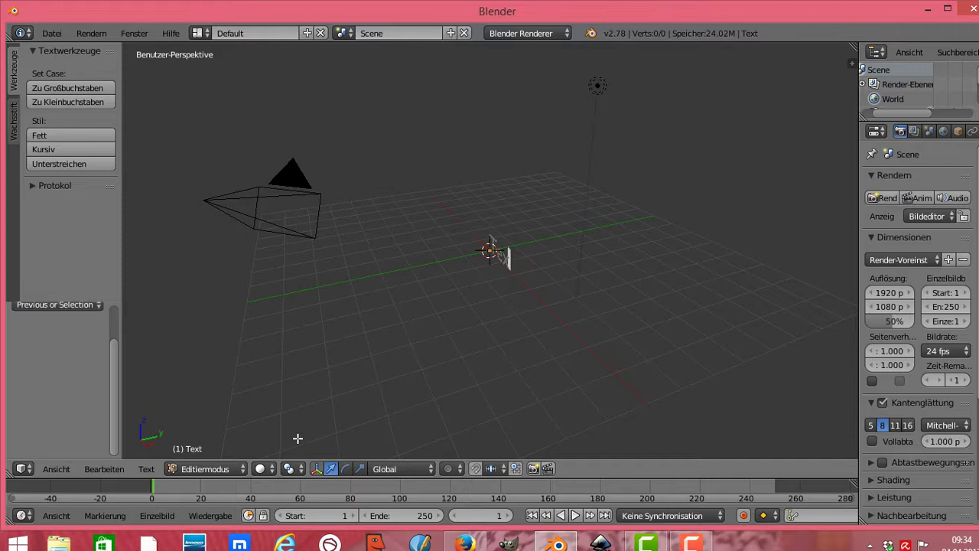
key("BackSpace")
key("BackSpace")
key("BackSpace")
type("COOLE")
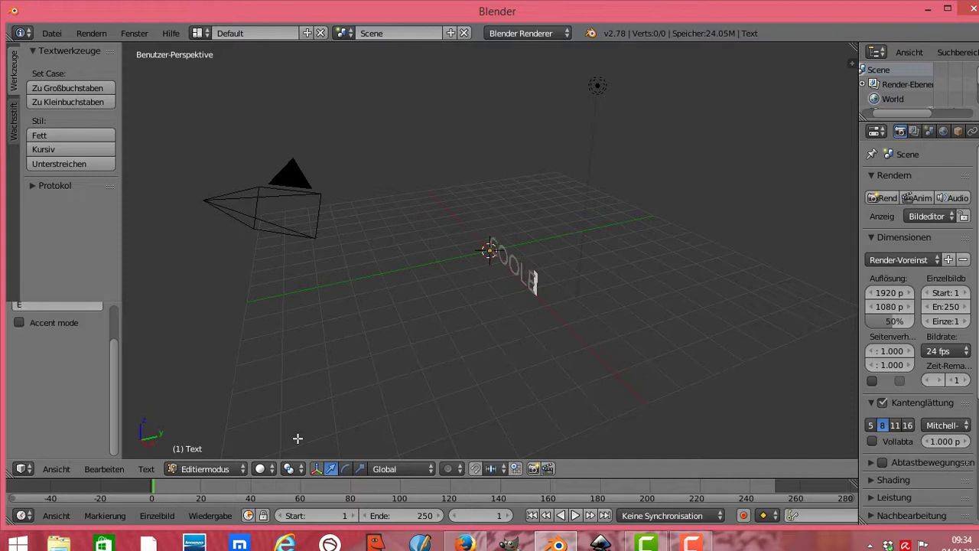
key("Home")
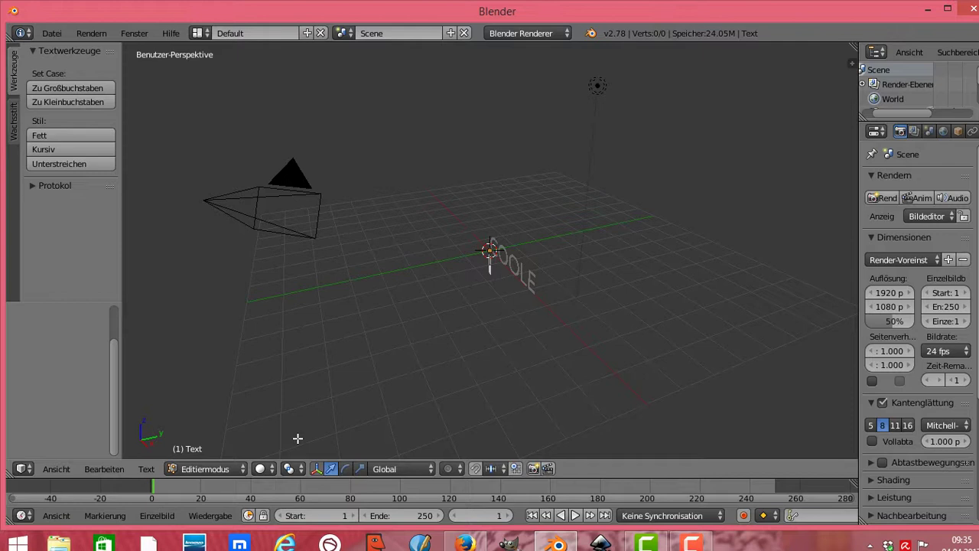
type("INTRO")
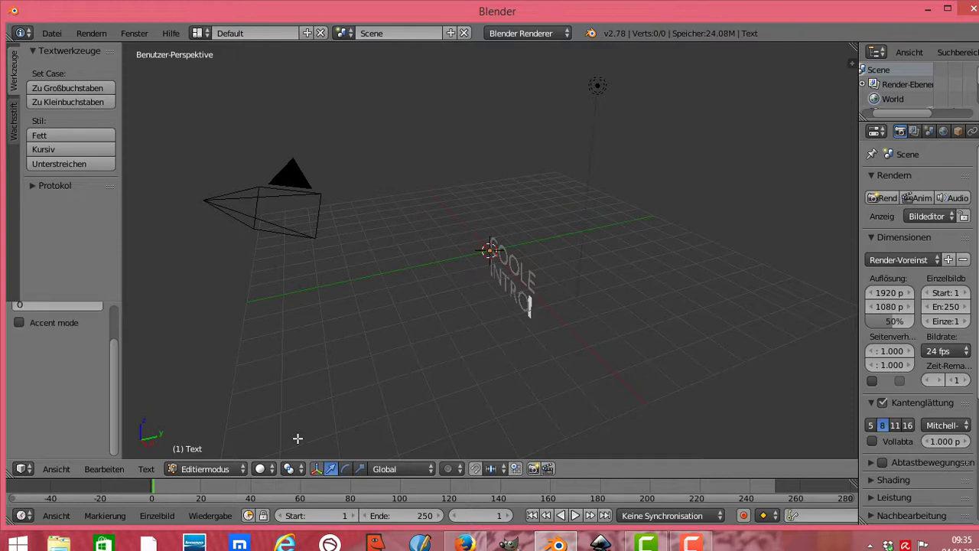
key("Return")
key("Return")
key("Return")
key("Return")
key("Return")
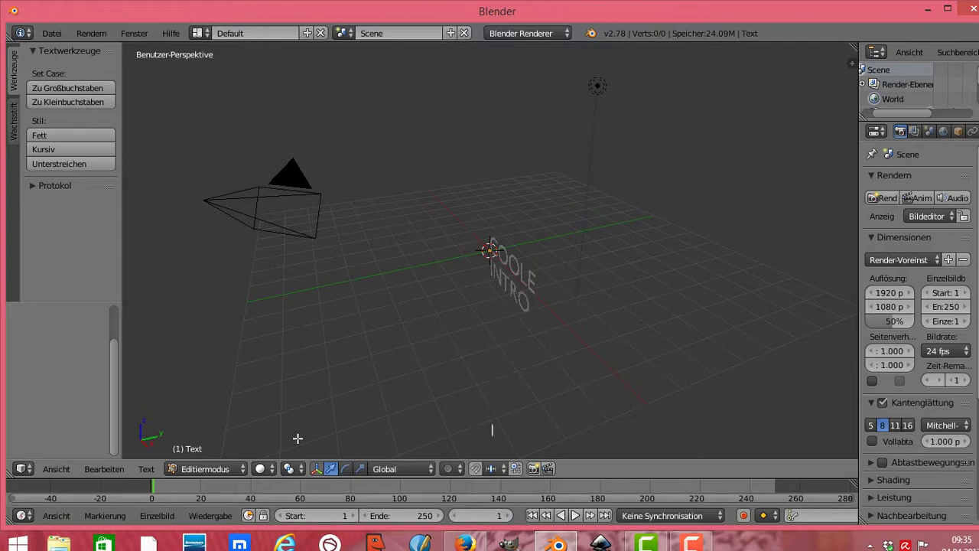
left_click(241, 468)
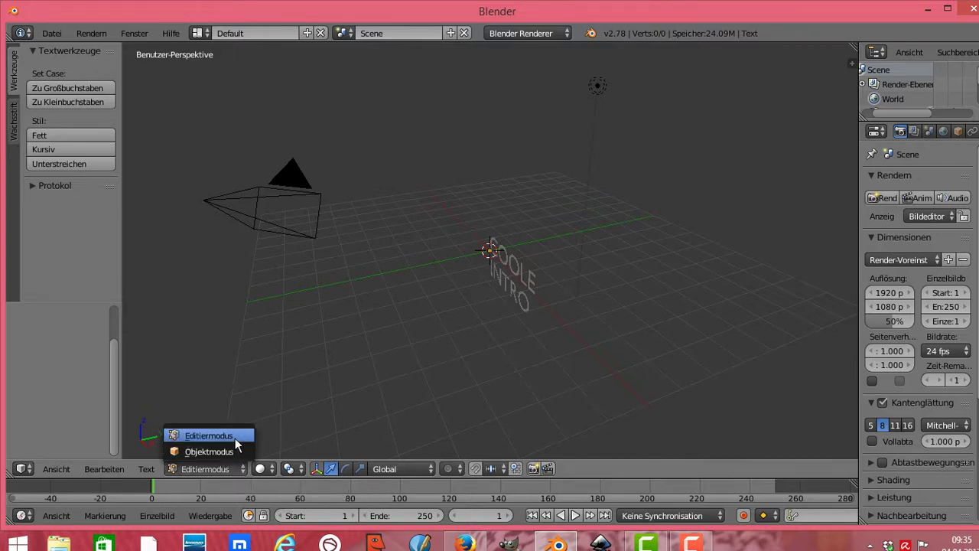
left_click(234, 450)
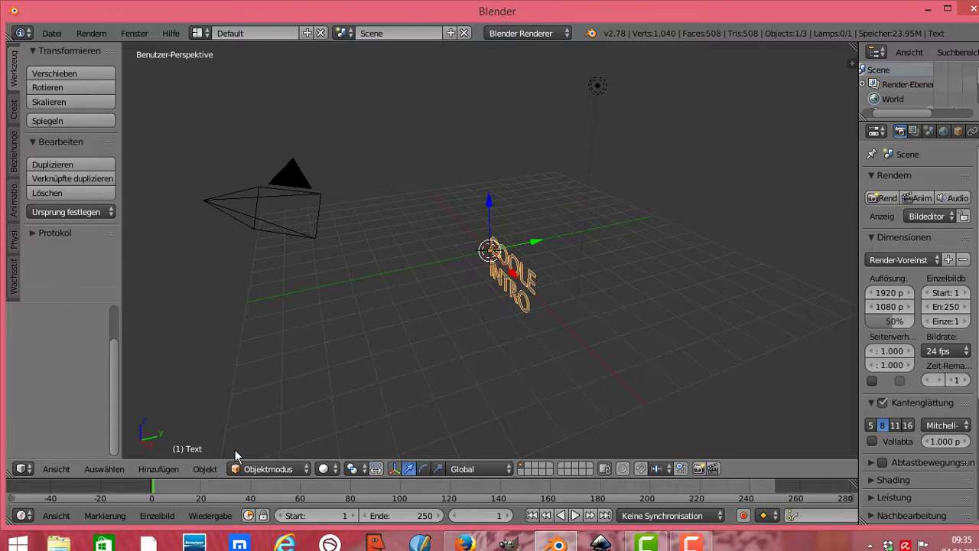
- Move the text along the X axis to a new position
scroll(235, 449, "up", 2)
scroll(234, 449, "up", 2)
scroll(234, 449, "up", 3)
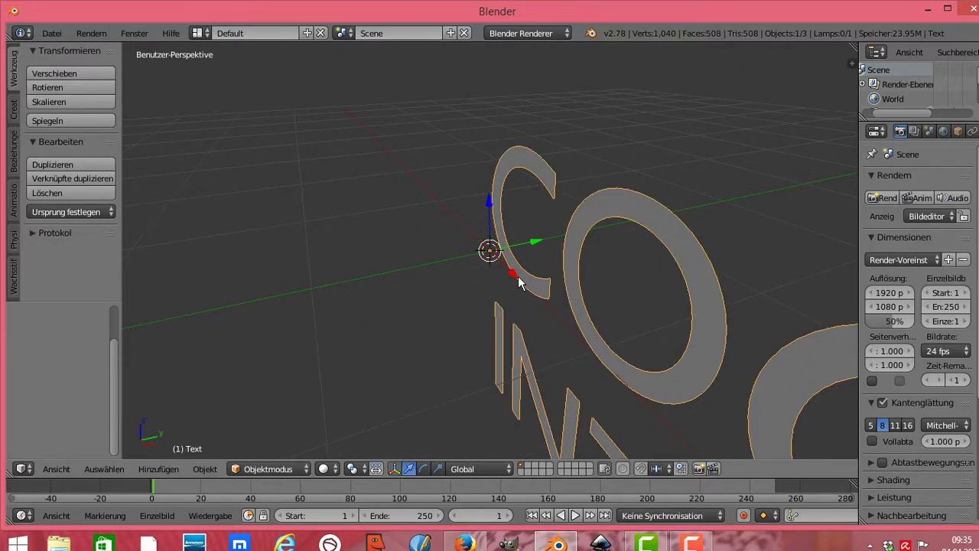
key("g")
key("x")
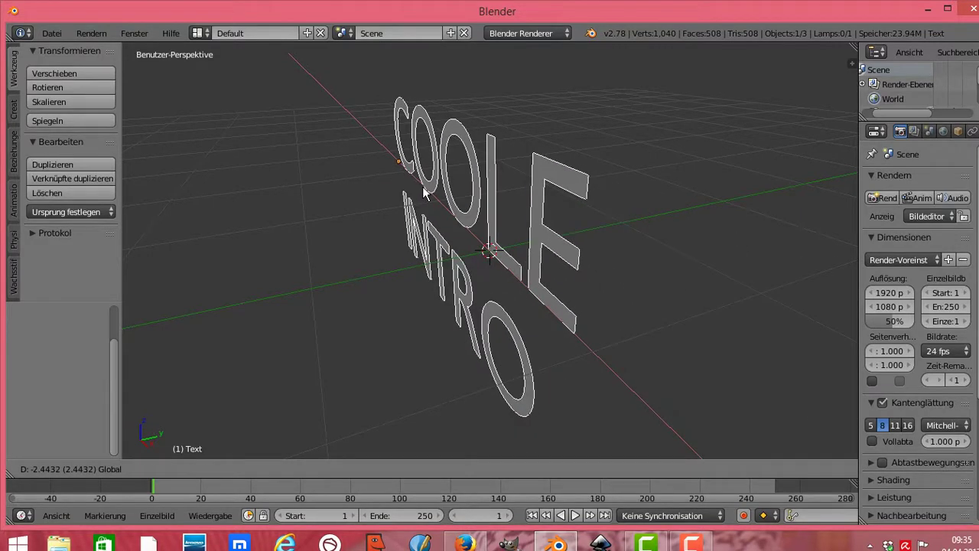
left_click(423, 186)
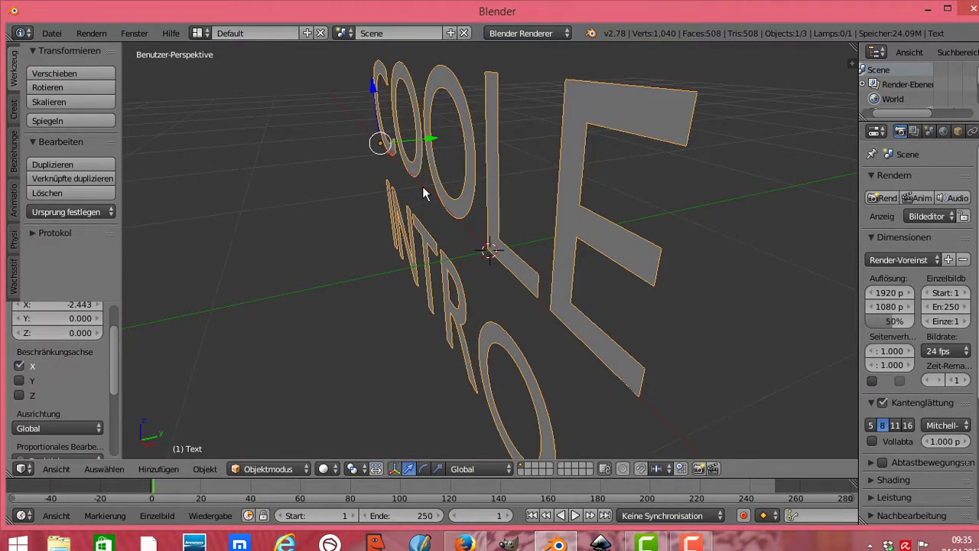
- Tweak the text's Y rotation, X and Z scale, and delta X offset
left_click(959, 132)
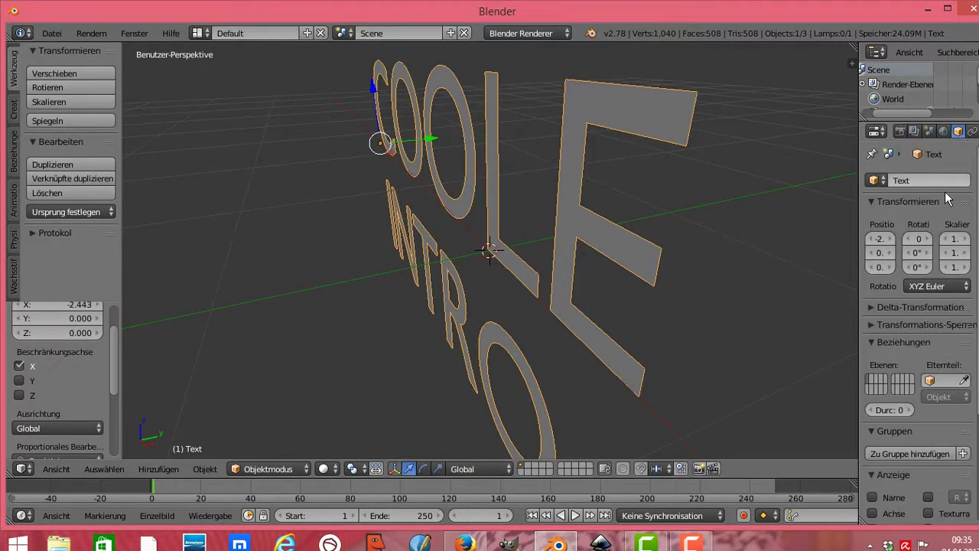
left_click_drag(917, 252, 894, 252)
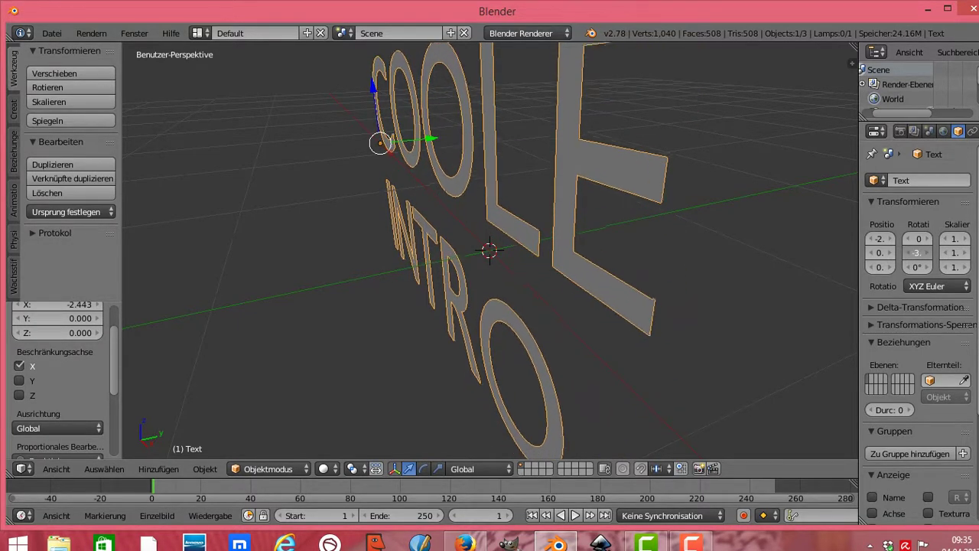
left_click_drag(917, 252, 965, 267)
left_click(949, 267)
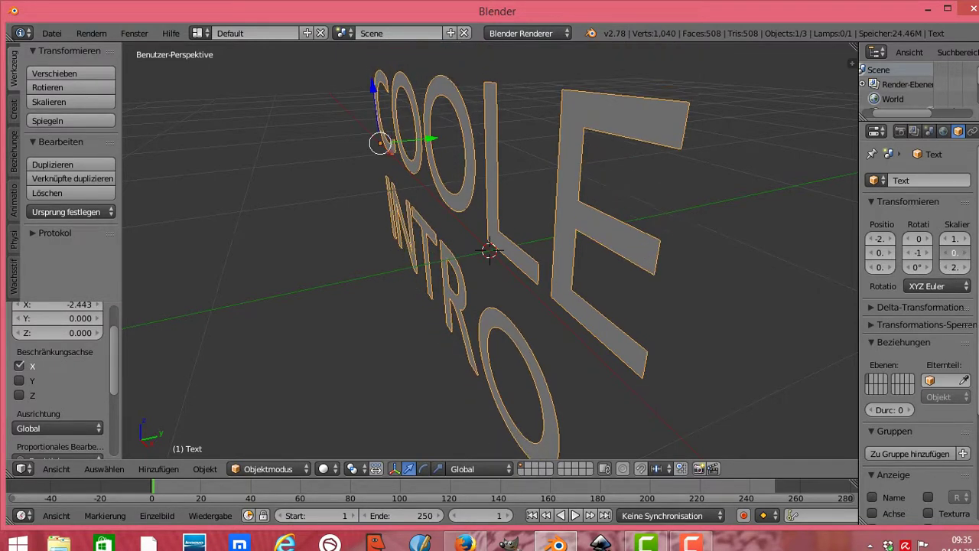
mouse_move(953, 239)
left_mouse_down()
mouse_move(967, 238)
mouse_move(941, 239)
left_mouse_up()
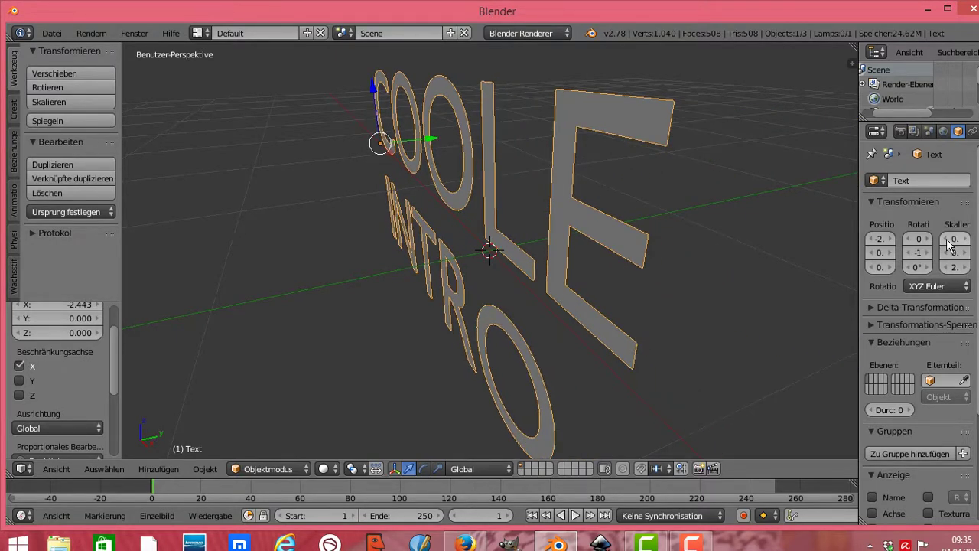
left_click(887, 306)
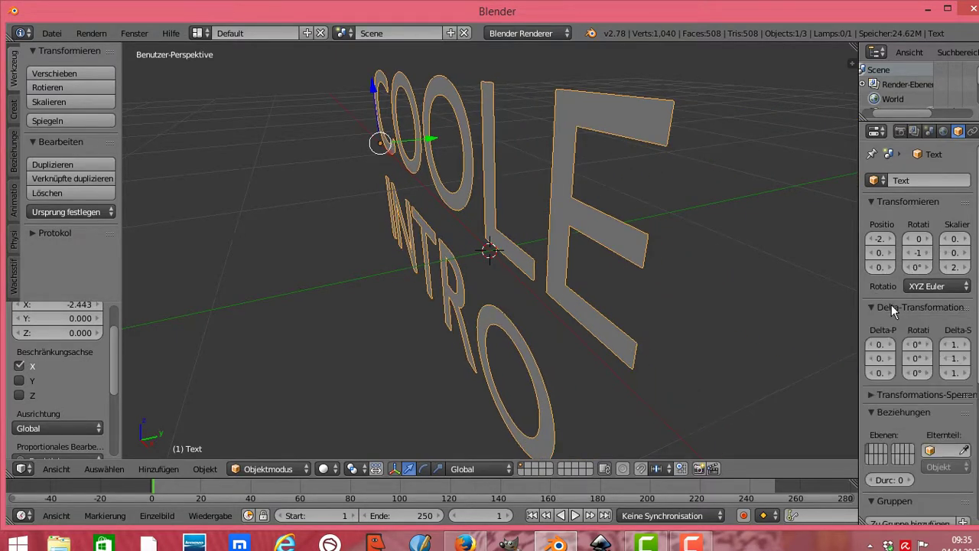
mouse_move(877, 350)
left_mouse_down()
mouse_move(898, 351)
mouse_move(879, 344)
left_mouse_up()
- Move the text along Y and X, then adjust its delta rotation and delta scale
key("g")
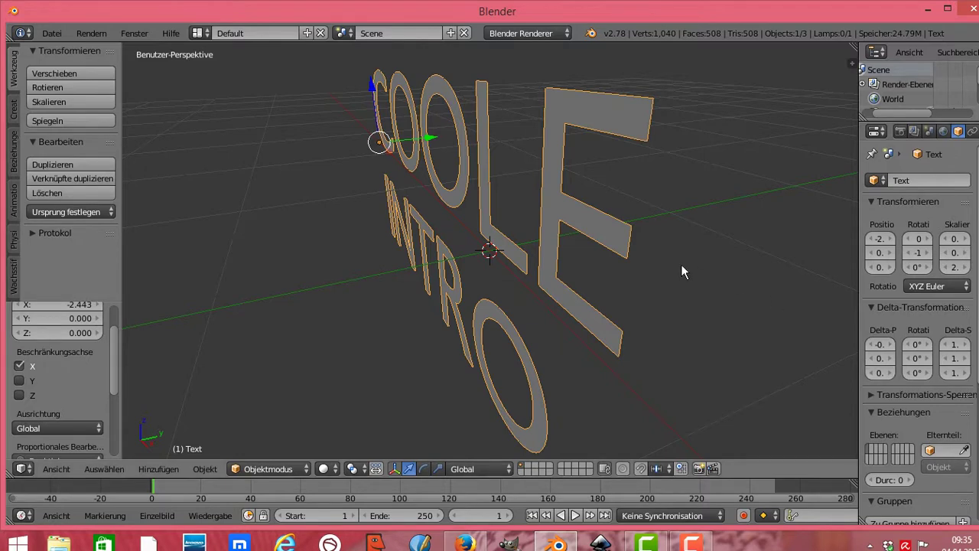
key("y")
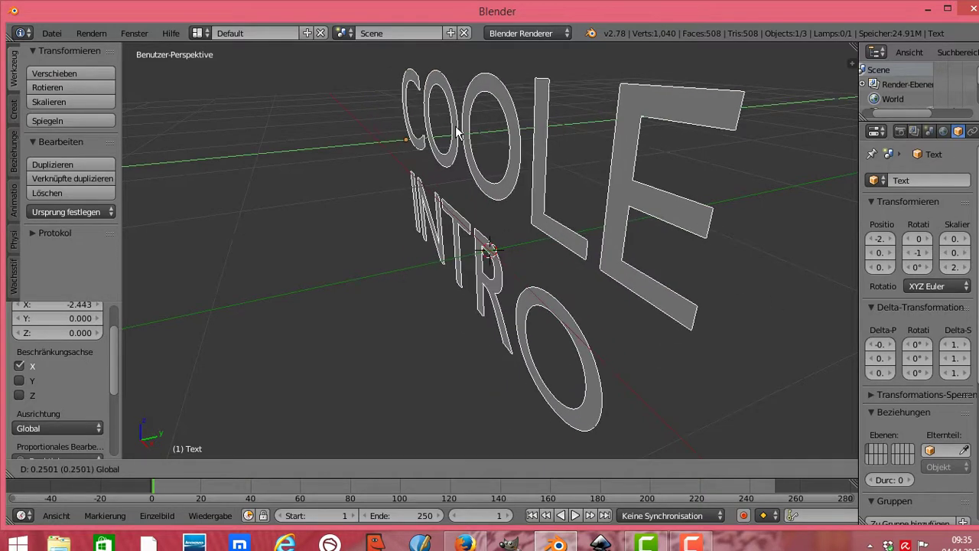
left_click(469, 127)
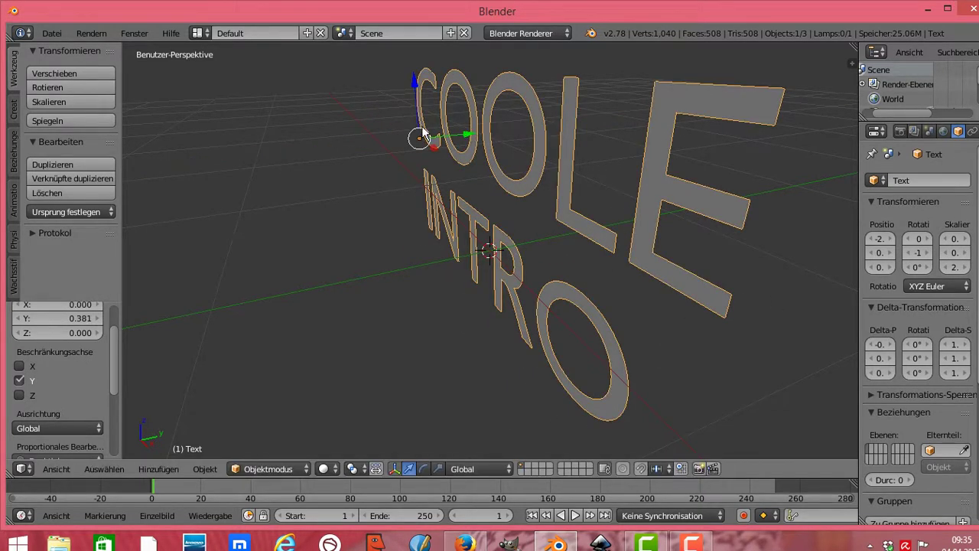
key("g")
key("x")
left_click(421, 160)
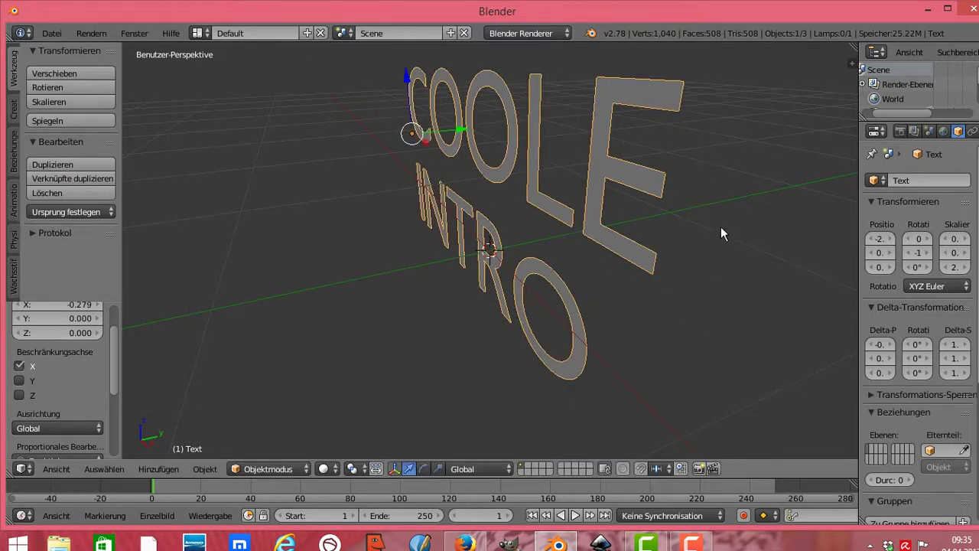
left_click_drag(910, 350, 929, 358)
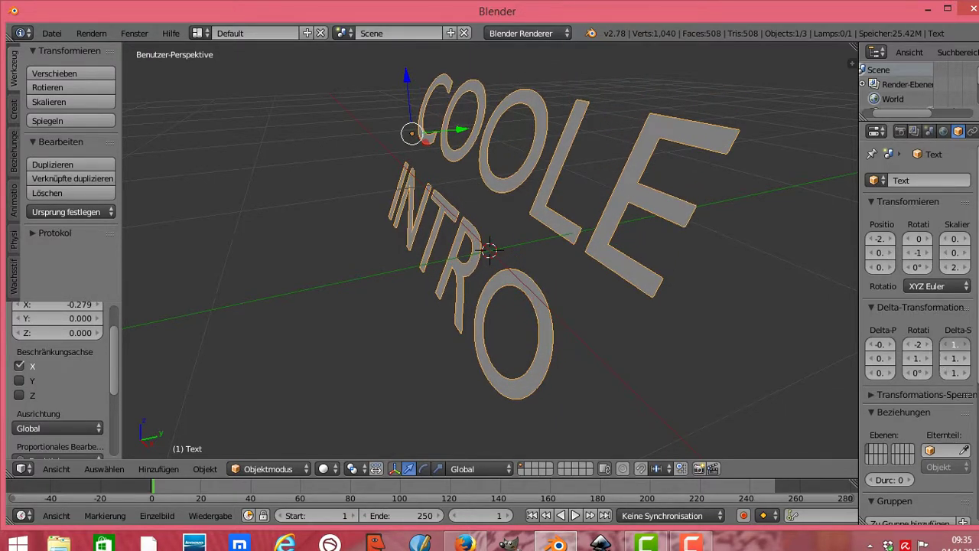
mouse_move(954, 344)
left_mouse_down()
mouse_move(968, 345)
mouse_move(967, 358)
mouse_move(949, 366)
left_mouse_up()
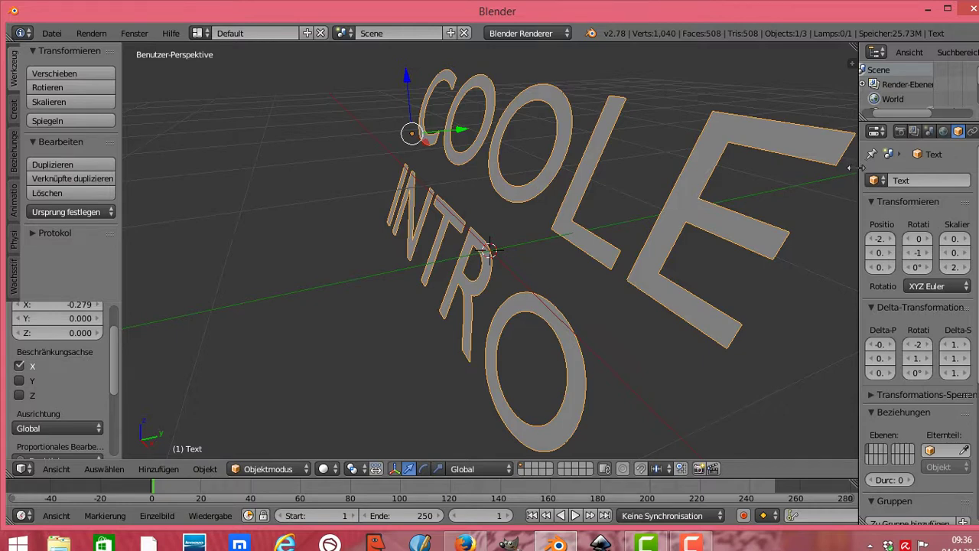
left_click_drag(854, 167, 810, 167)
- Set the font's Extrude to 0.1 and Bevel Depth to 0.02
left_click(953, 132)
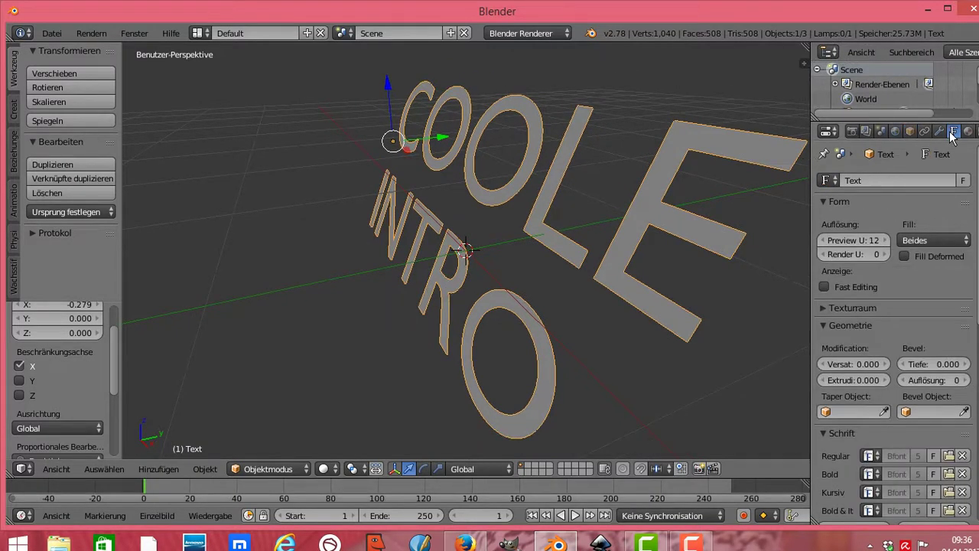
scroll(976, 211, "down", 2)
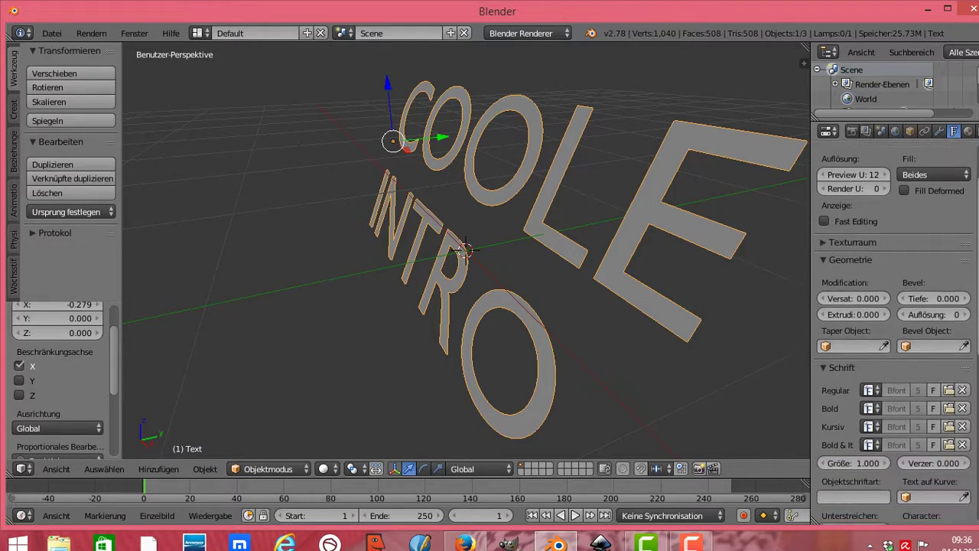
scroll(887, 306, "down", 1)
left_click(881, 275)
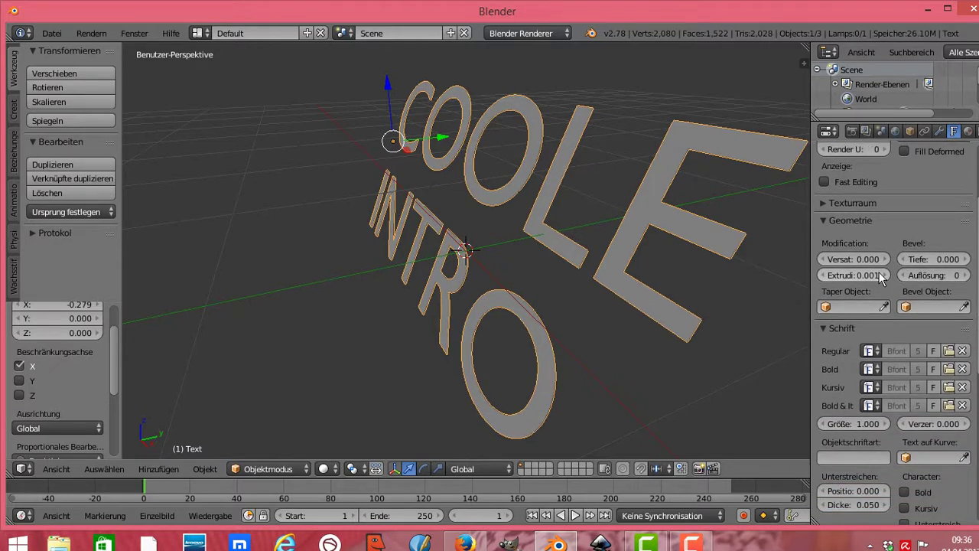
left_click(872, 274)
type("0.1")
key("Return")
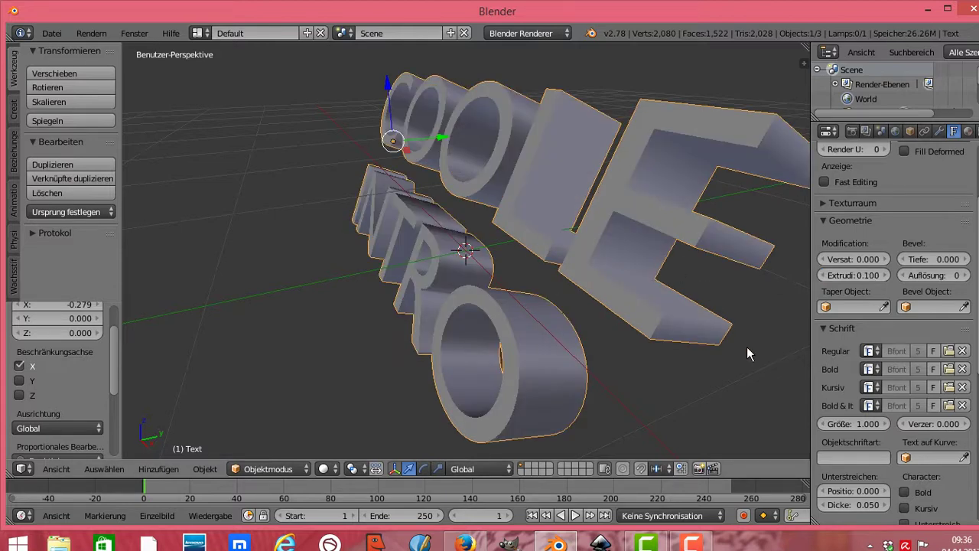
left_click(914, 259)
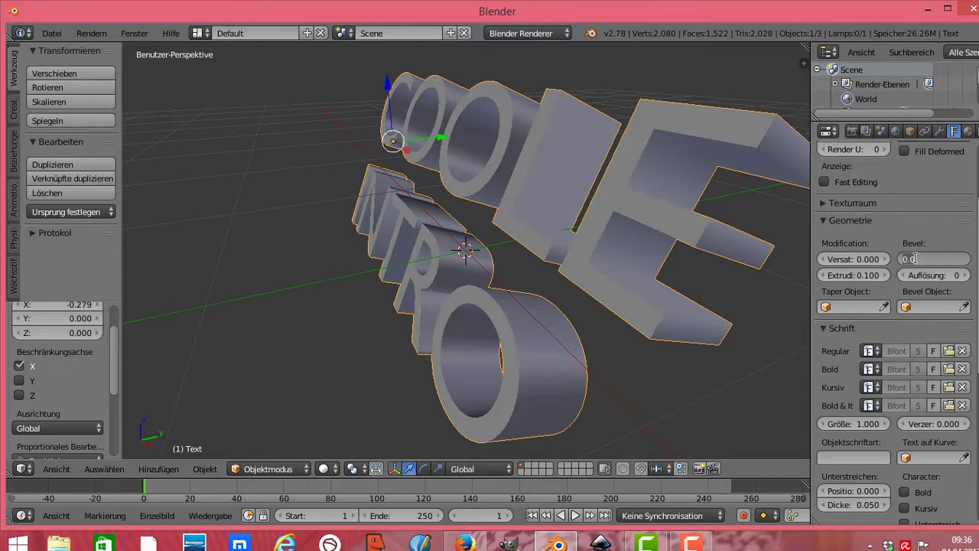
key("BackSpace")
type("0.")
type("0")
type("2")
key("Return")
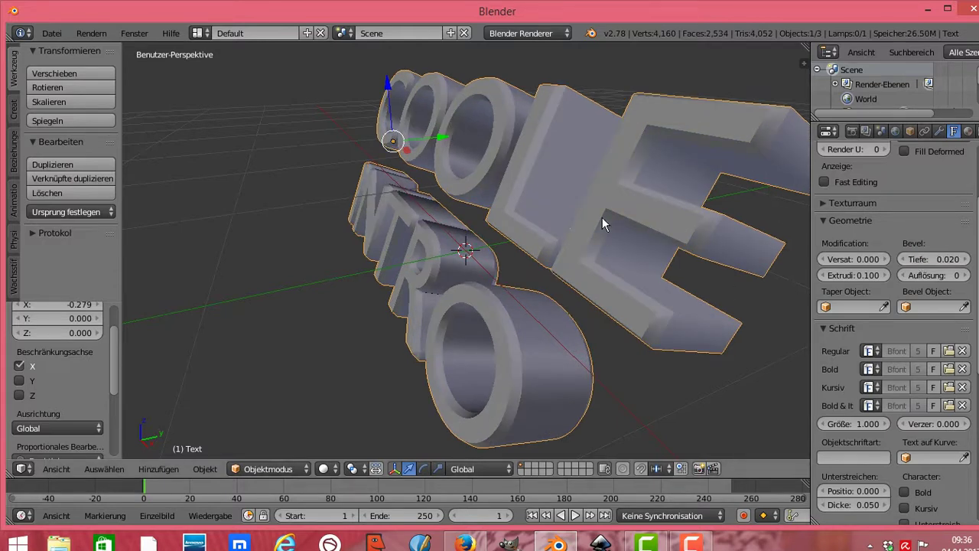
- Shift the text slightly along X and raise the font size to 1.060
left_click_drag(395, 142, 399, 146)
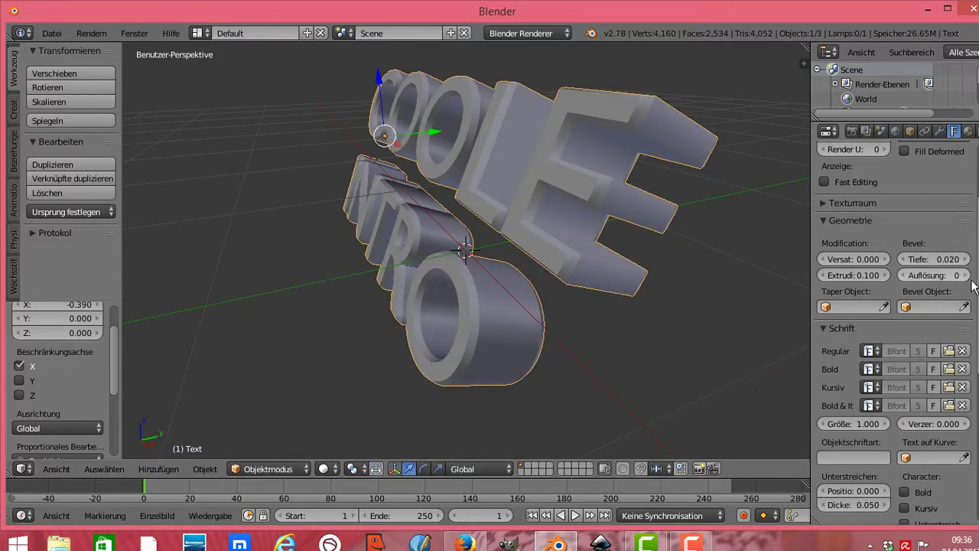
scroll(853, 369, "down", 2)
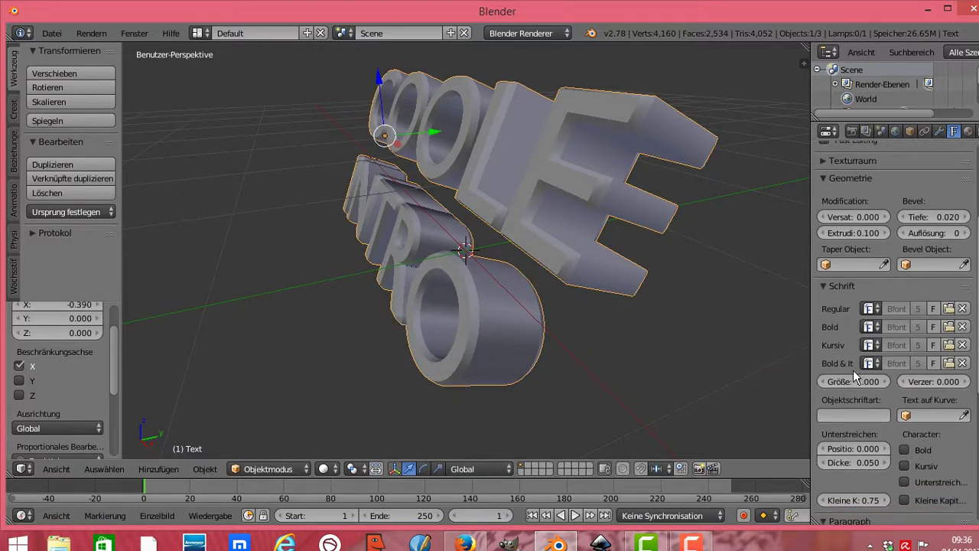
mouse_move(853, 380)
left_mouse_down()
mouse_move(864, 381)
mouse_move(835, 380)
left_mouse_up()
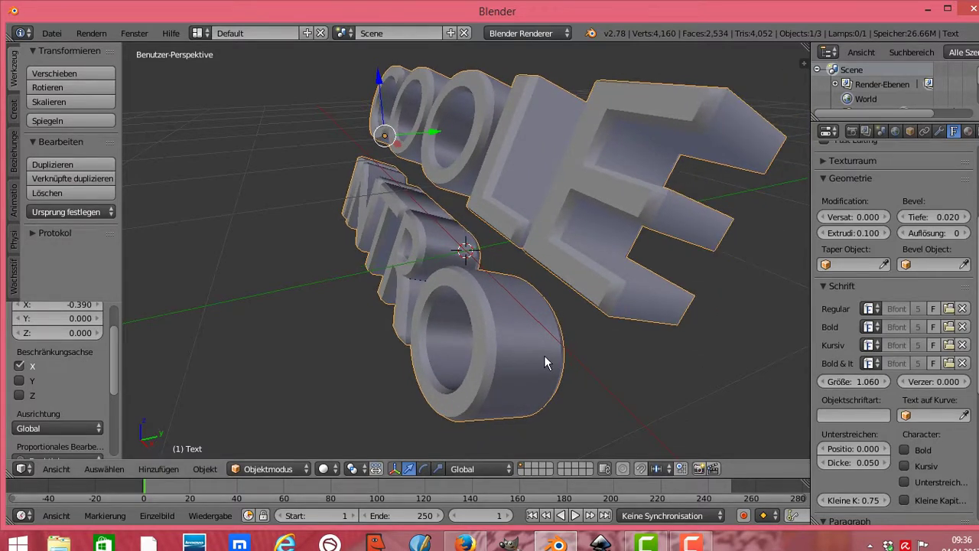
- Set Y rotation to -2°, X scale to 0.960, X position to -3.082, and move the text along Y
left_click(910, 130)
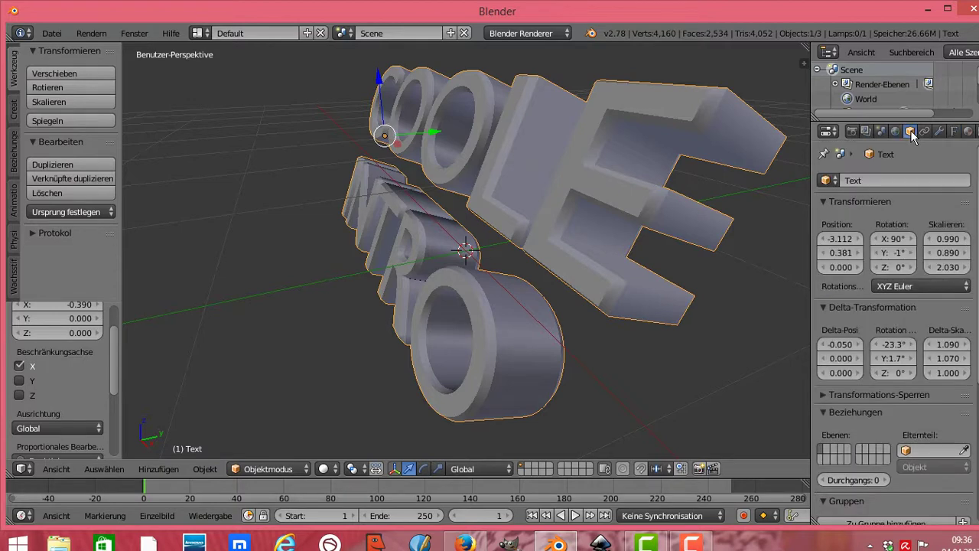
left_click_drag(883, 254, 861, 254)
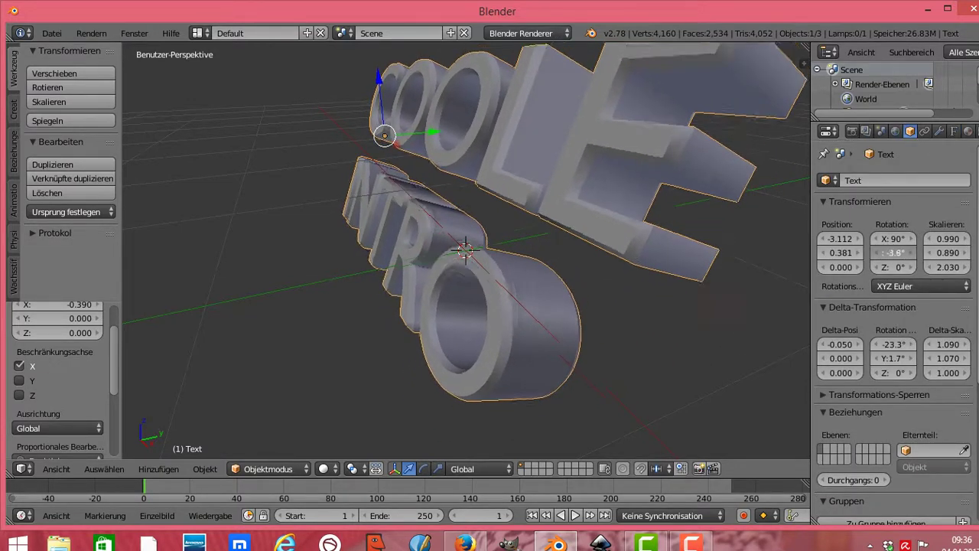
mouse_move(893, 252)
left_mouse_down()
mouse_move(967, 252)
mouse_move(964, 266)
left_mouse_up()
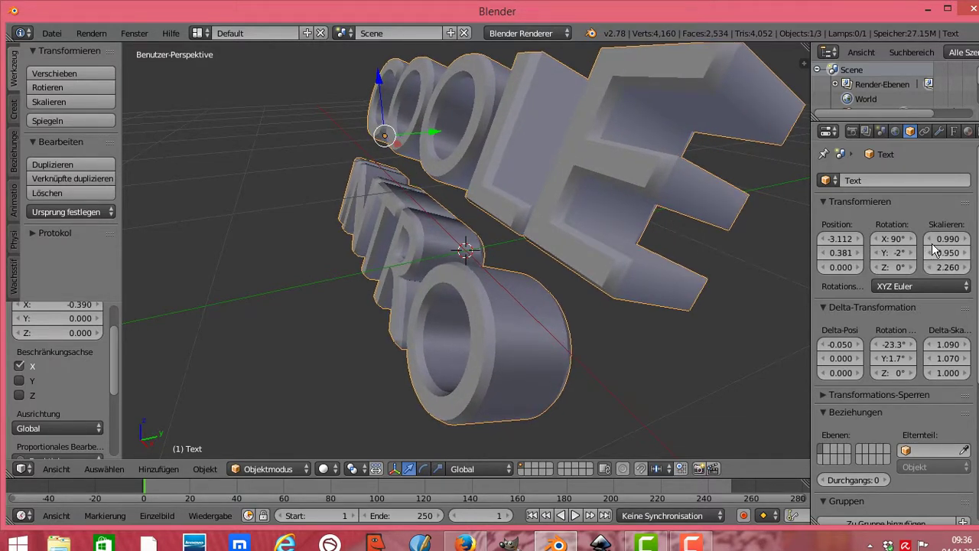
left_click_drag(947, 238, 929, 237)
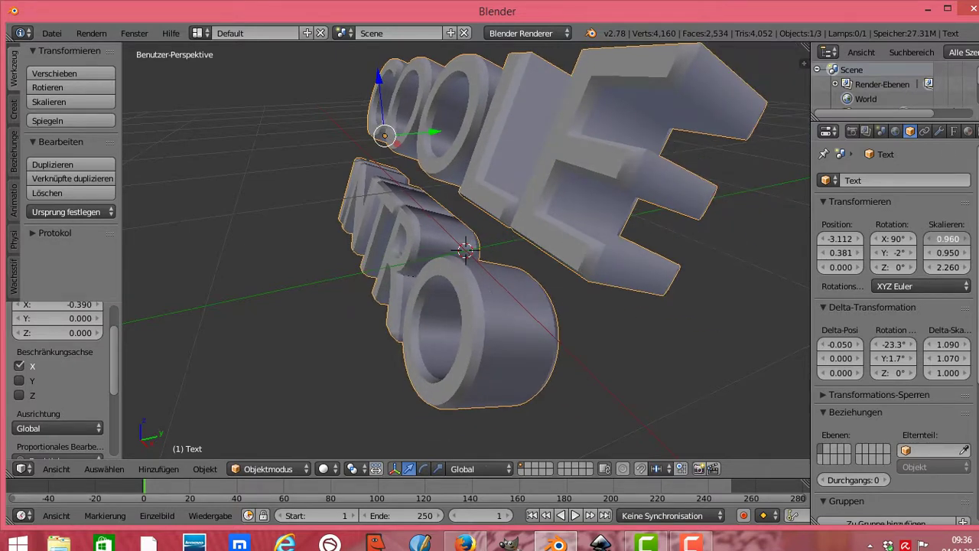
mouse_move(838, 238)
left_mouse_down()
mouse_move(849, 237)
mouse_move(850, 252)
mouse_move(872, 253)
left_mouse_up()
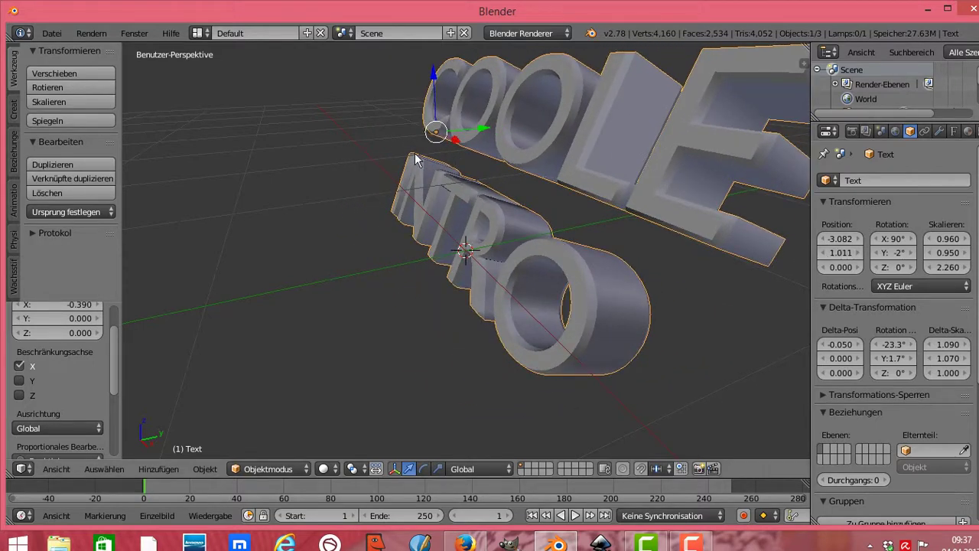
left_click_drag(477, 132, 410, 178)
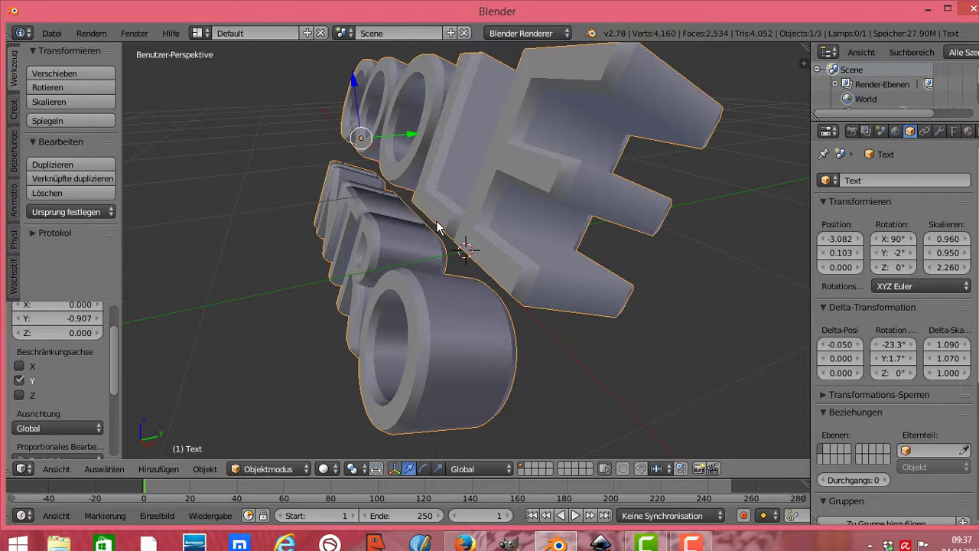
- Convert the text to a mesh with Alt+C and enter Edit Mode
key("alt+c")
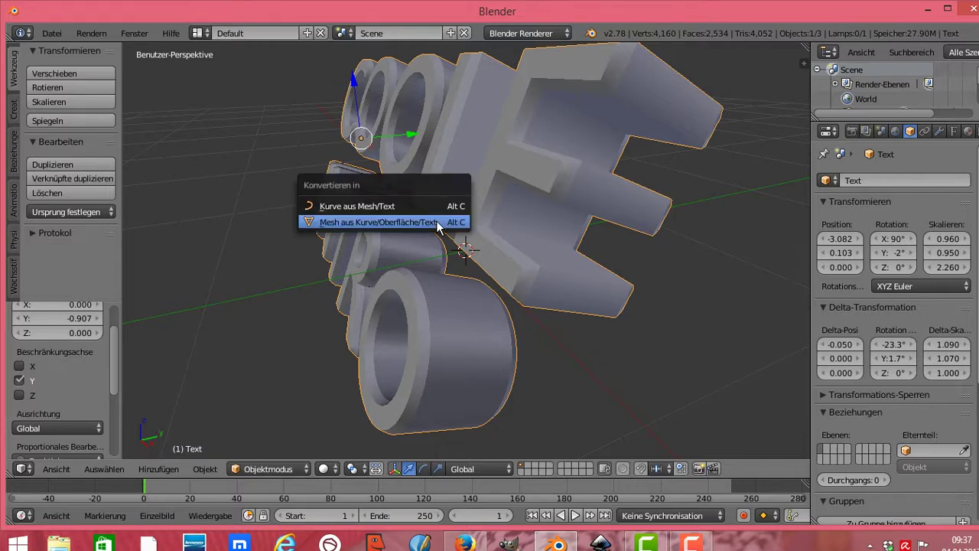
left_click(375, 219)
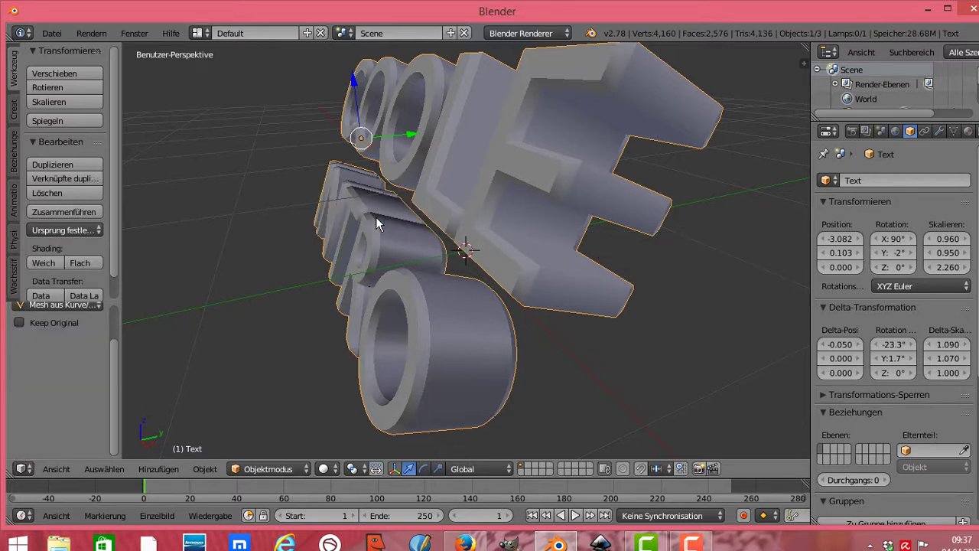
left_click(304, 468)
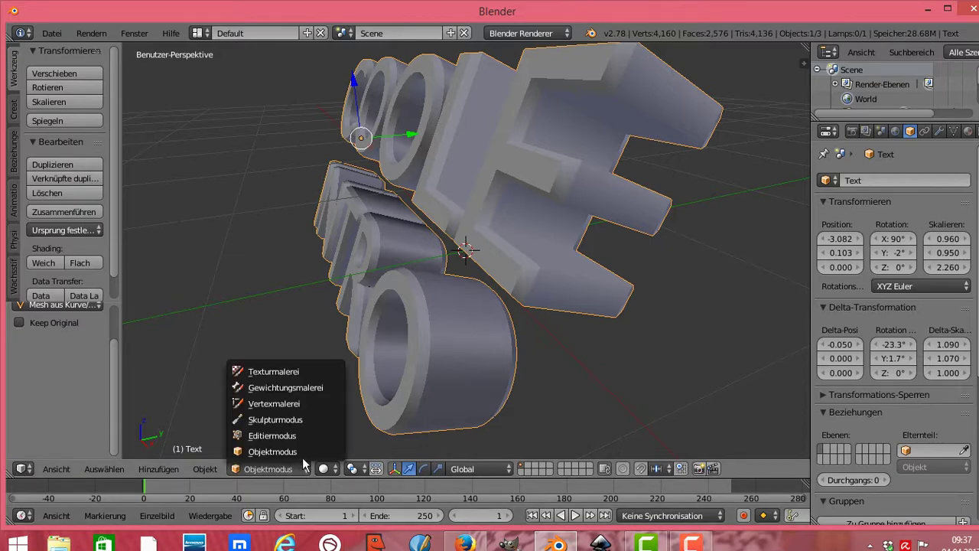
left_click(299, 440)
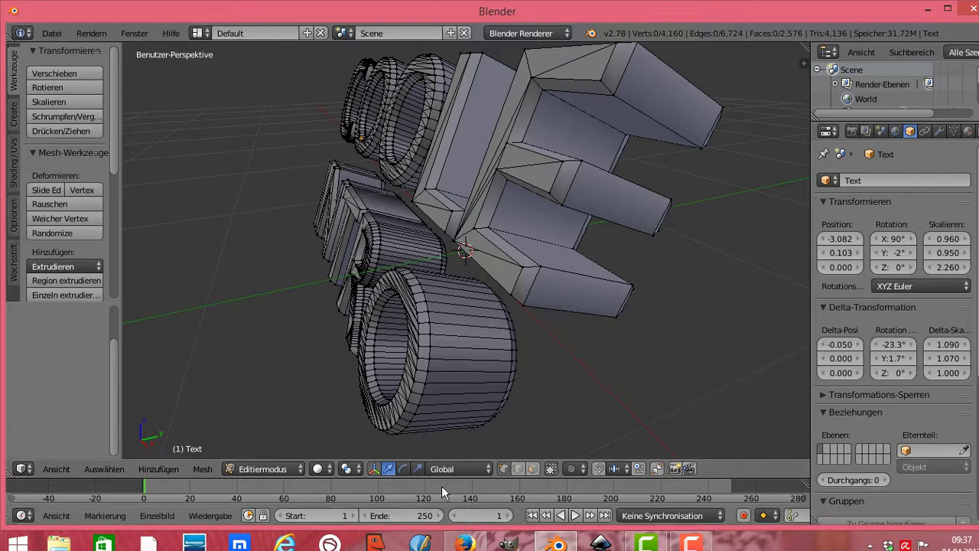
- Switch viewport shading to Wireframe and go back to Object Mode
left_click(332, 470)
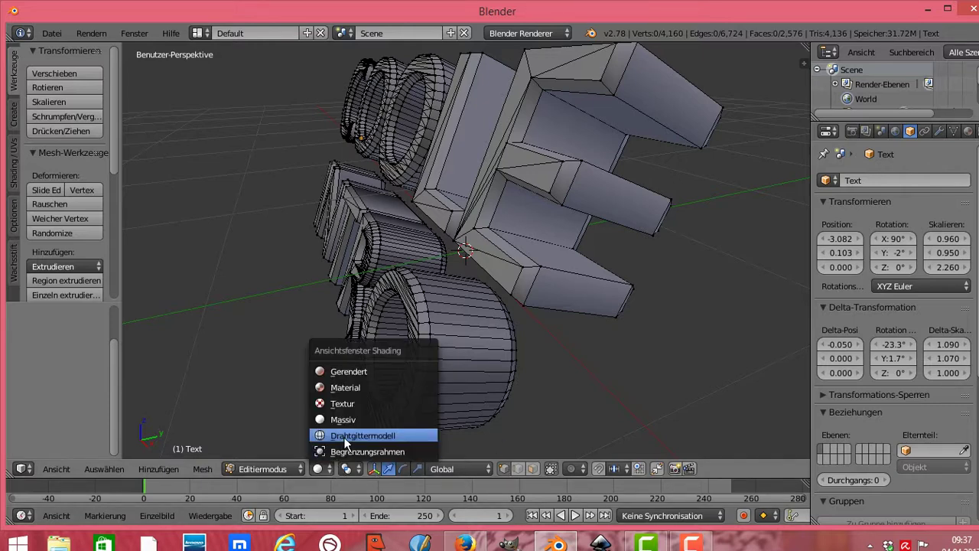
left_click(344, 437)
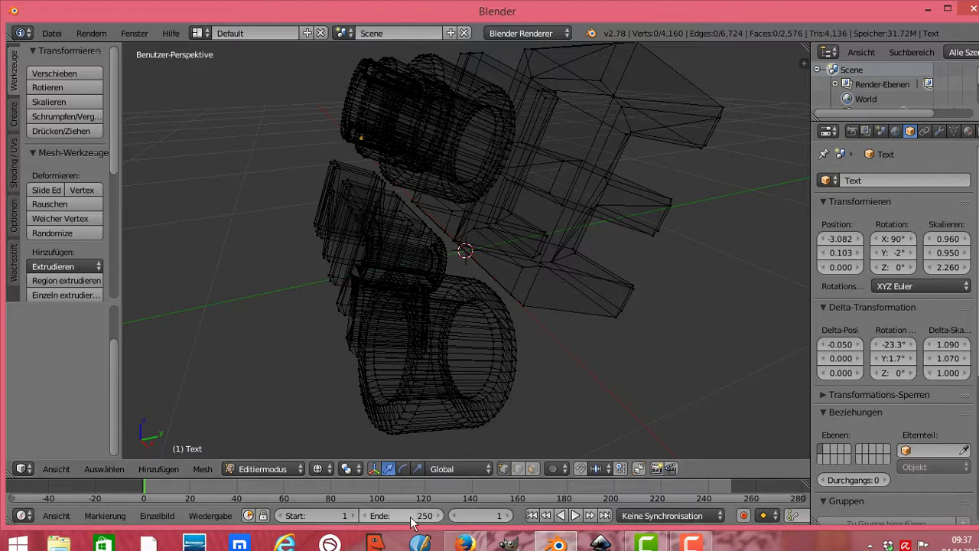
left_click(299, 467)
left_click(291, 451)
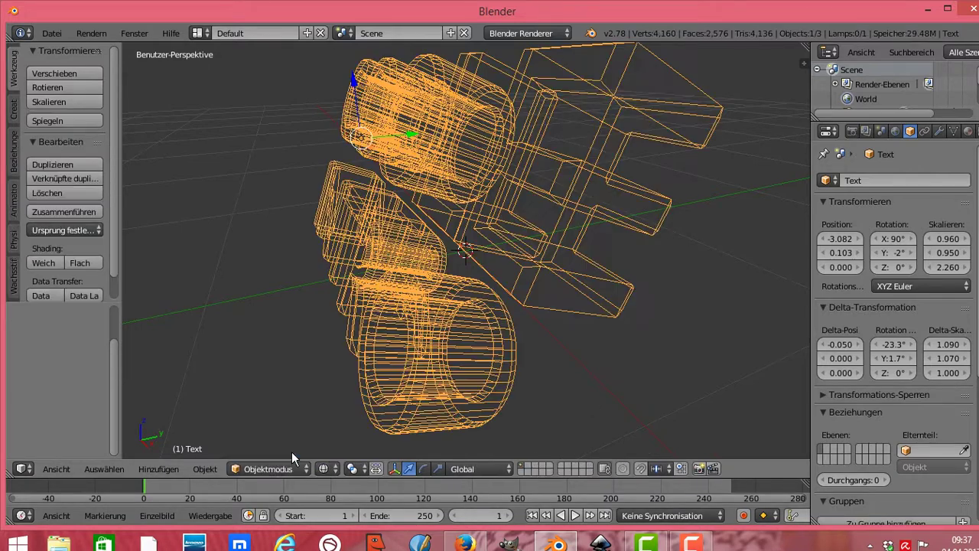
- Add a Remesh modifier at depth 6 with Remove Disconnected off and Smooth Shading on
left_click(939, 131)
left_click(970, 185)
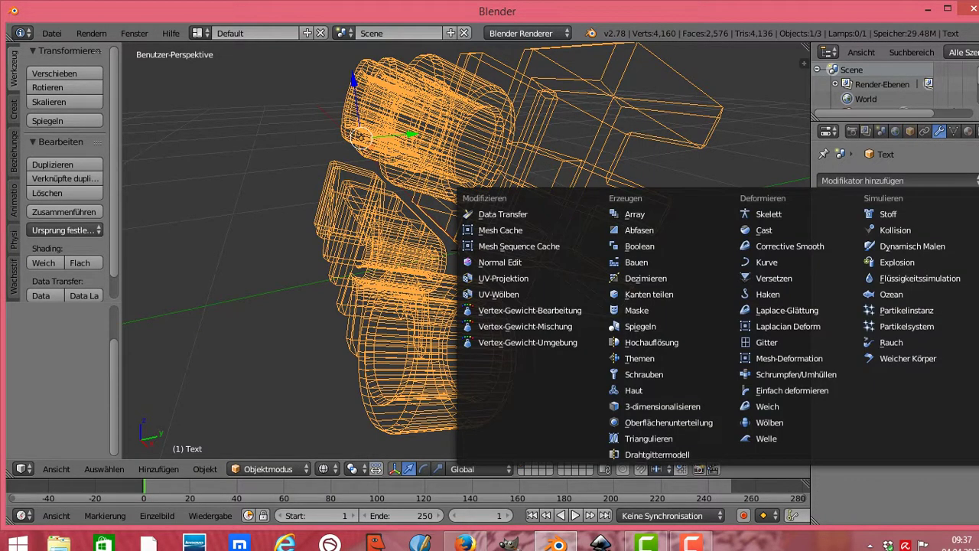
left_click(664, 358)
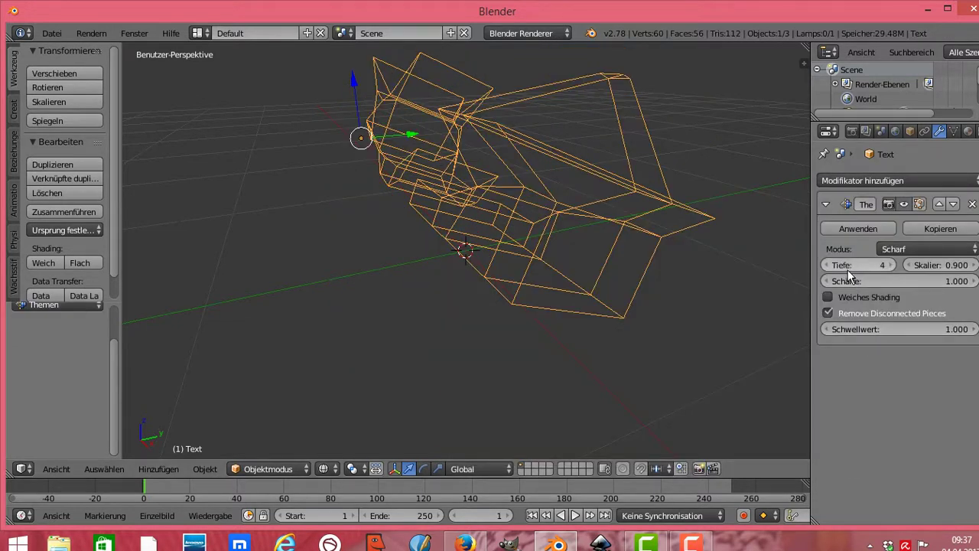
left_click_drag(846, 268, 847, 269)
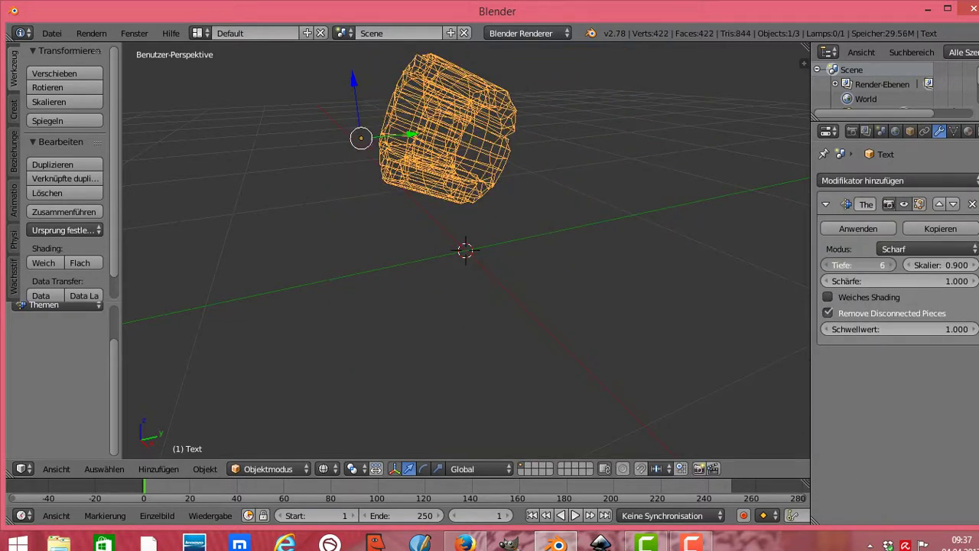
left_click(826, 312)
left_click(828, 297)
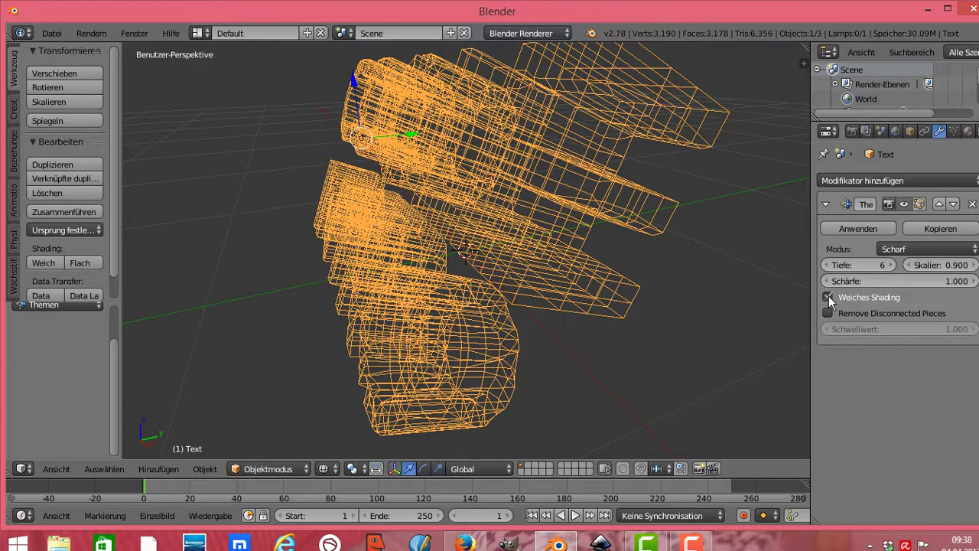
left_click(973, 183)
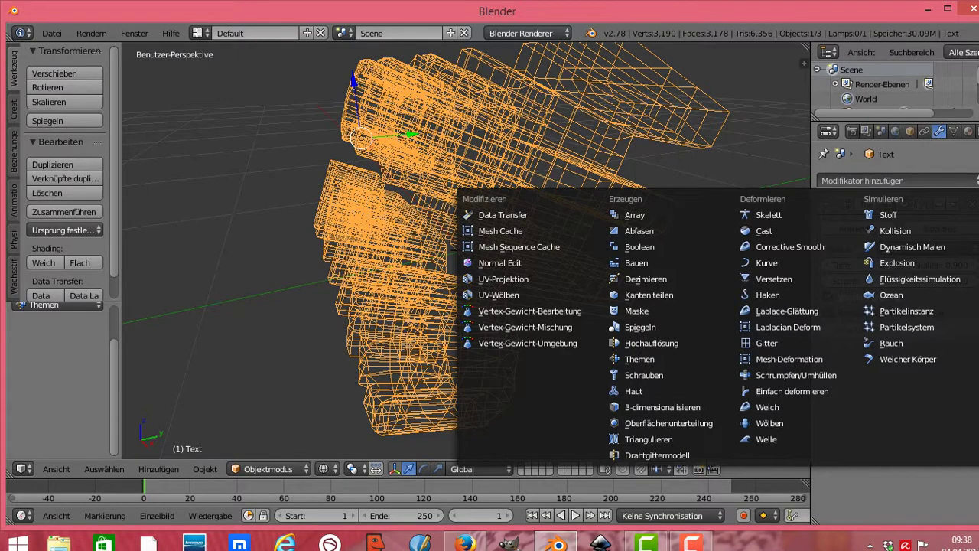
- Add a Planar Decimate modifier reducing the mesh to 759 faces, and switch to Solid shading
left_click(658, 279)
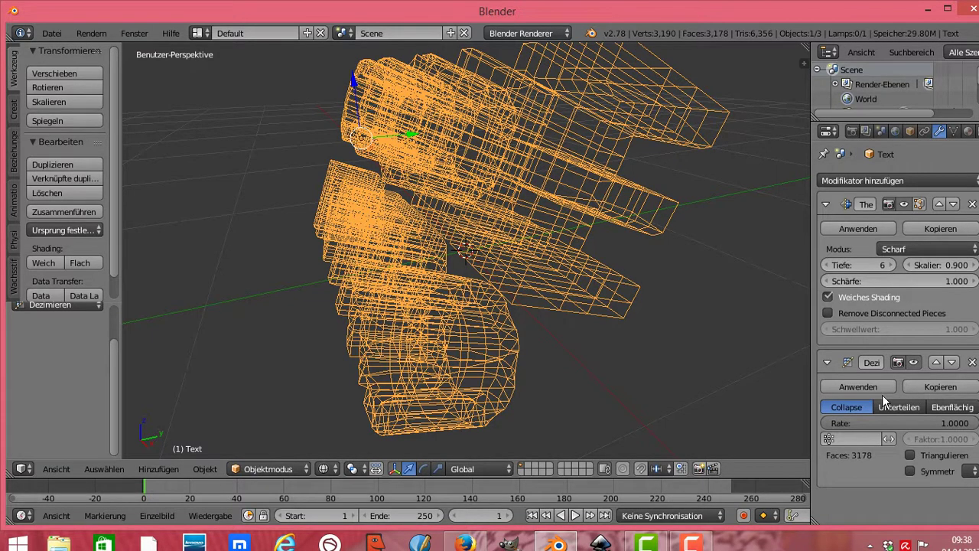
left_click(944, 408)
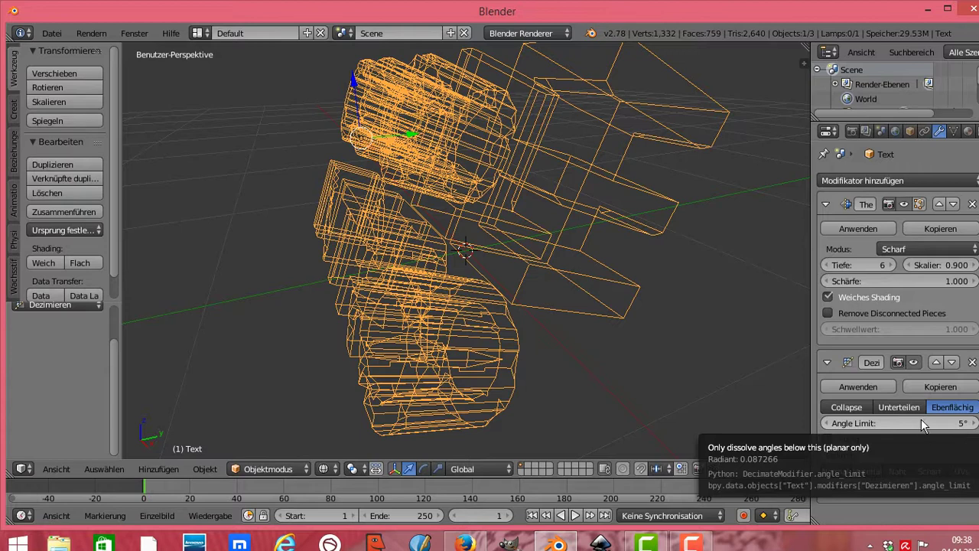
left_click(976, 180)
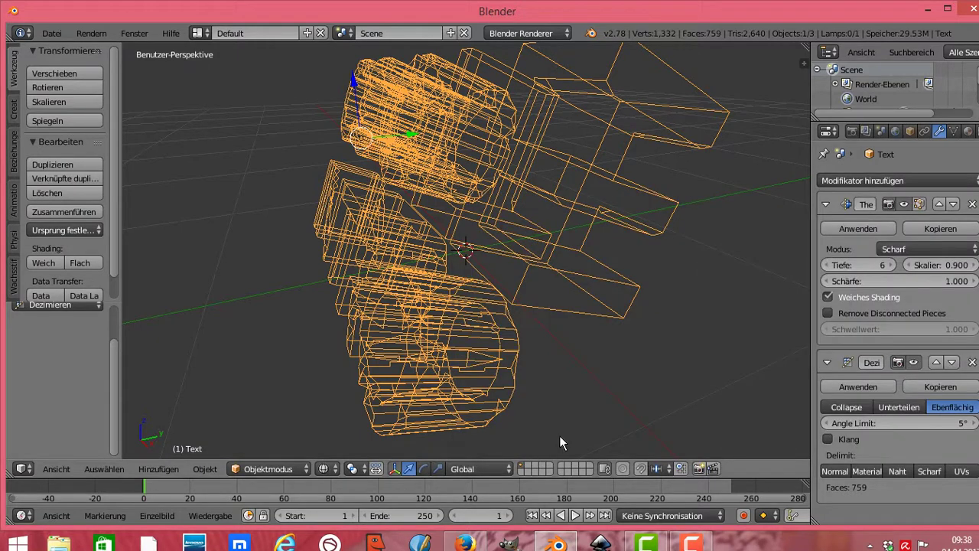
left_click(326, 468)
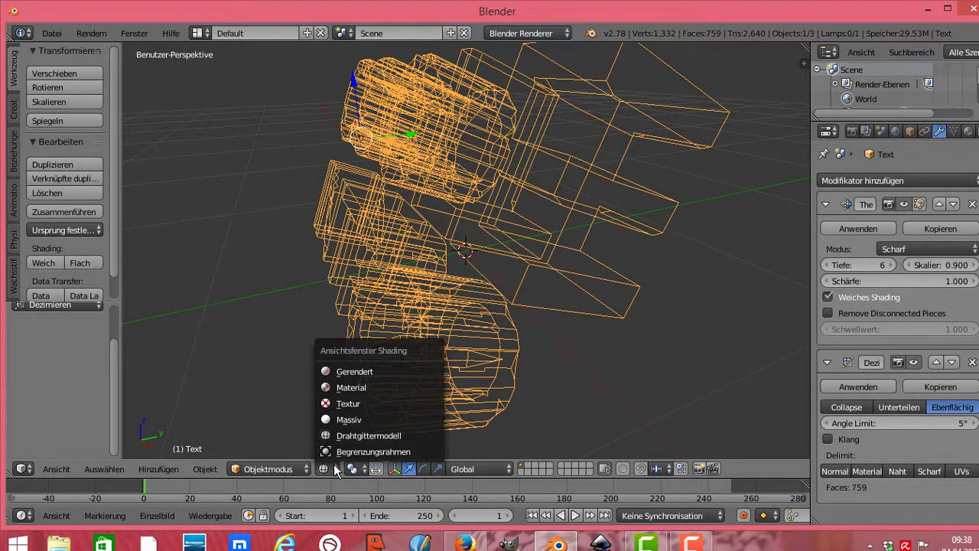
left_click(353, 421)
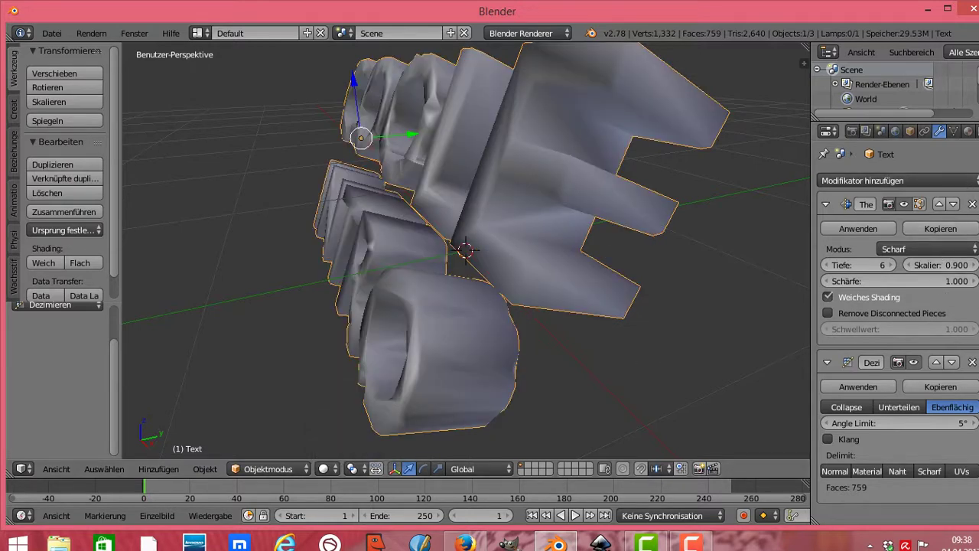
left_click(956, 184)
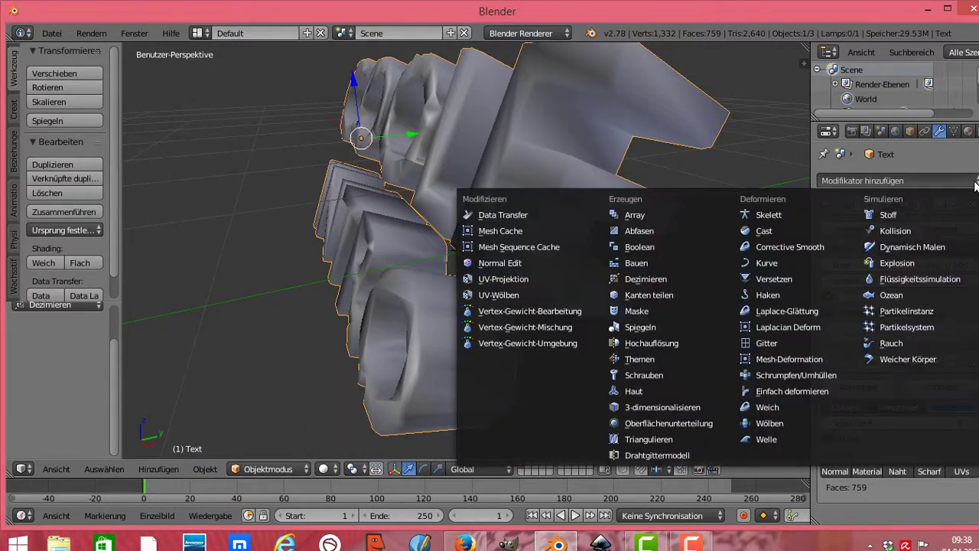
- Add a Wireframe modifier with 0.03 thickness and Even Thickness unchecked, then place the 3D cursor
left_click(670, 455)
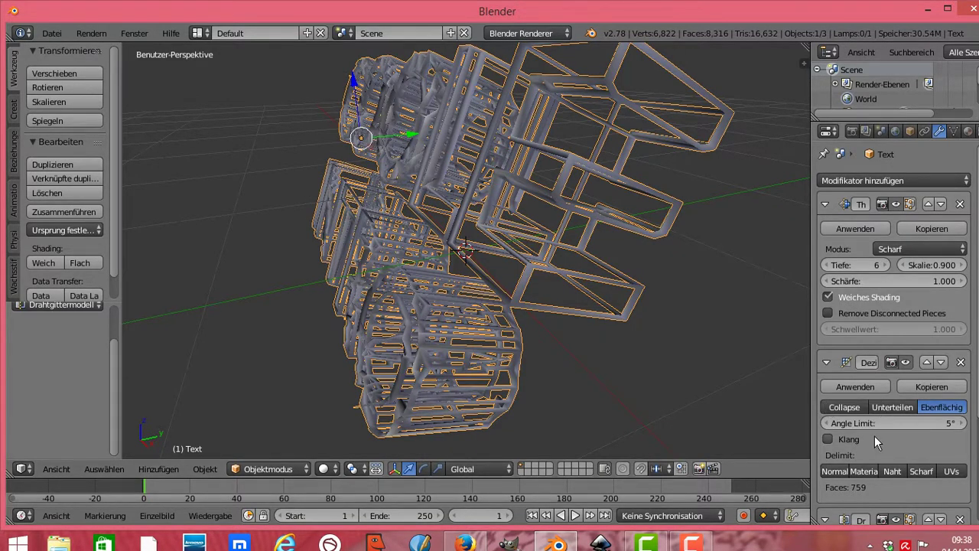
scroll(887, 382, "down", 2)
scroll(887, 383, "down", 2)
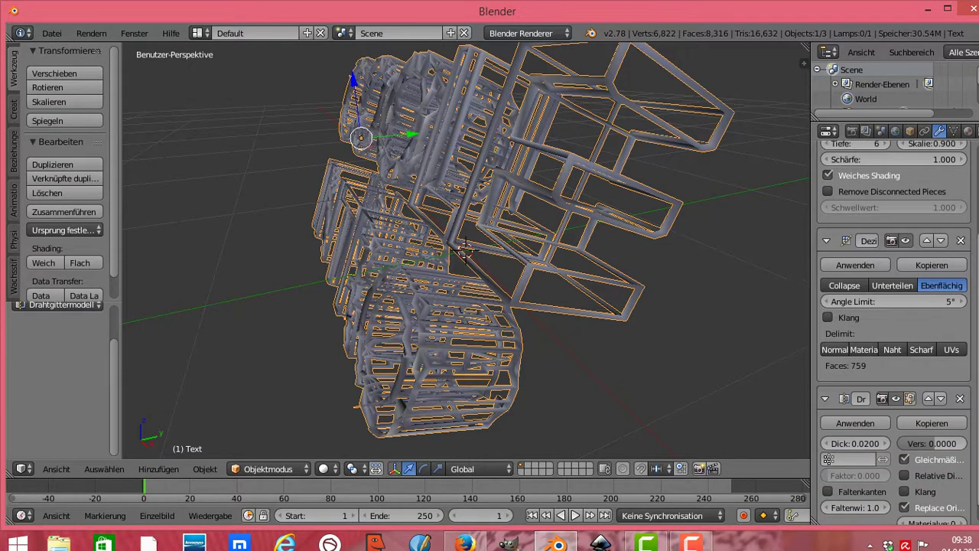
scroll(887, 405, "down", 2)
left_click(872, 420)
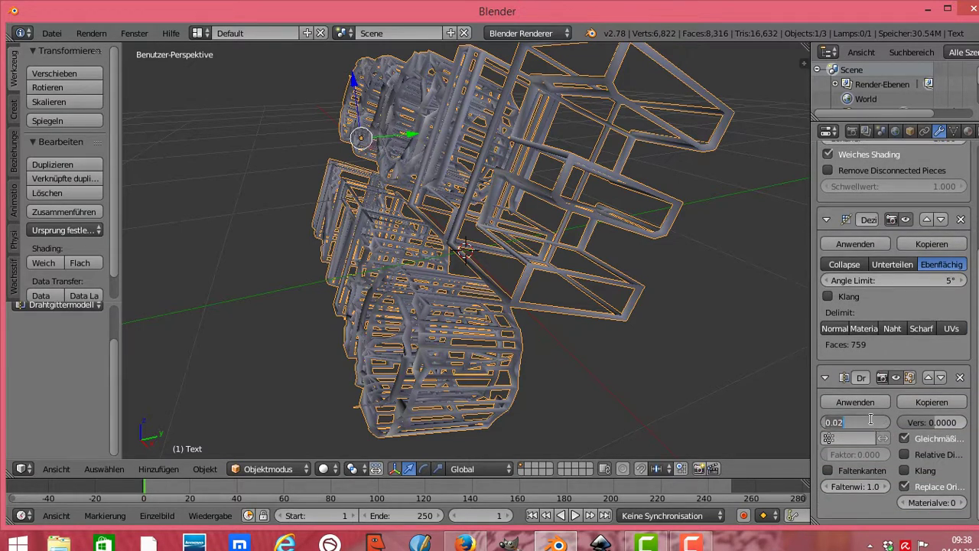
key("BackSpace")
type("0.0")
type("3")
key("Return")
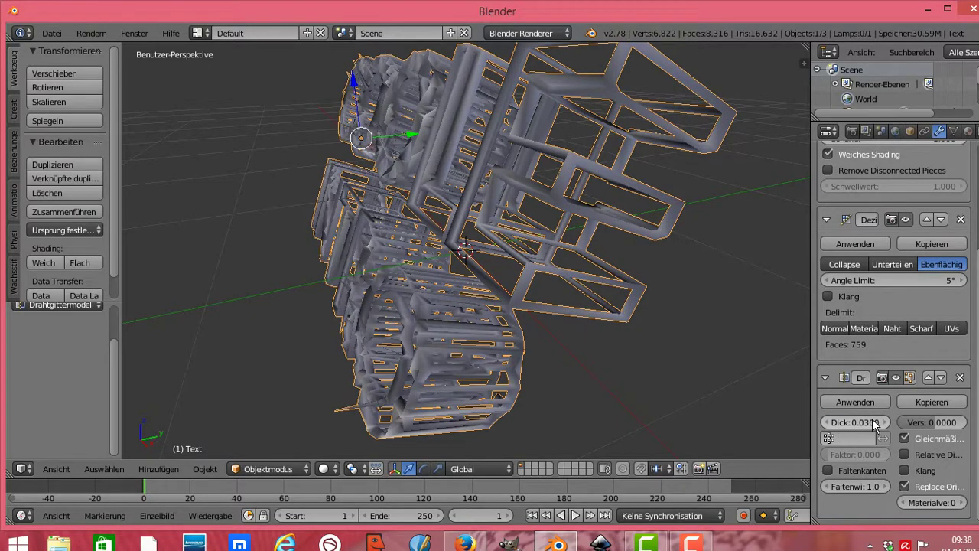
left_click(903, 438)
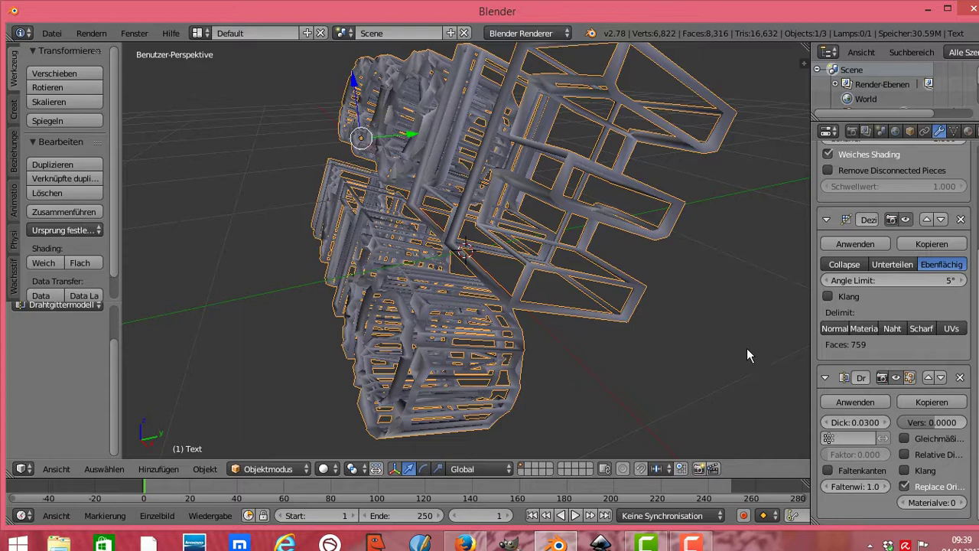
left_click(456, 444)
- Rotate the text upright, move it along Y, and stretch its X and Y scale
left_click(909, 132)
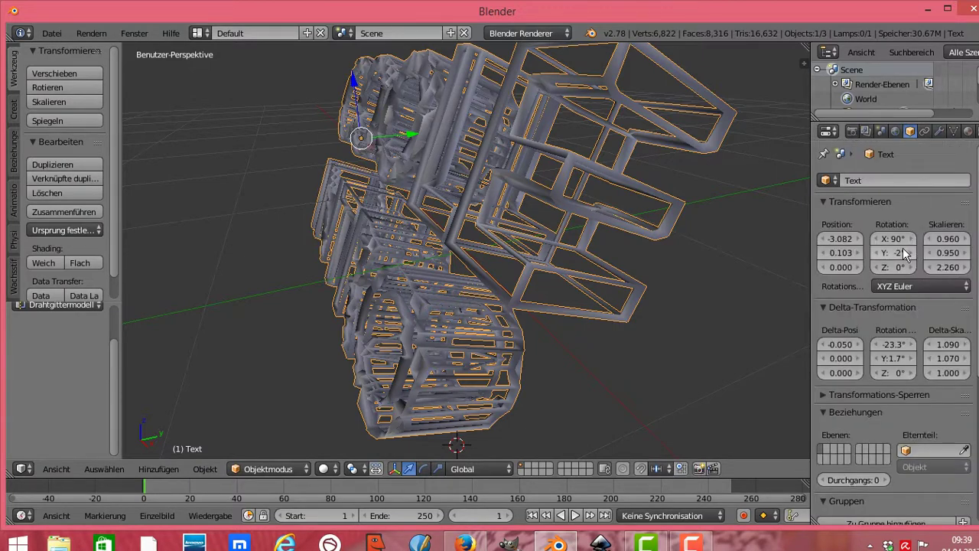
mouse_move(904, 255)
left_mouse_down()
mouse_move(930, 255)
mouse_move(887, 252)
mouse_move(896, 267)
mouse_move(952, 267)
left_mouse_up()
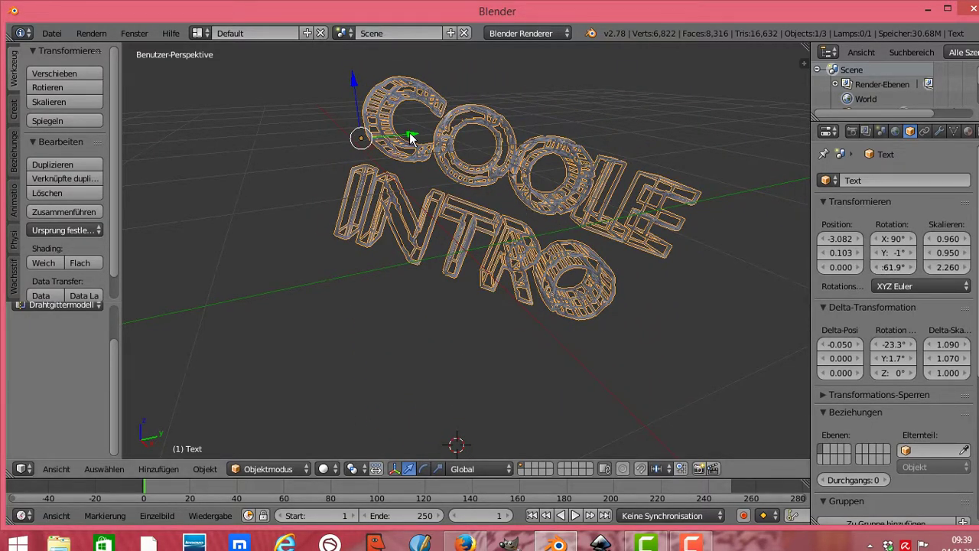
left_click_drag(411, 138, 271, 185)
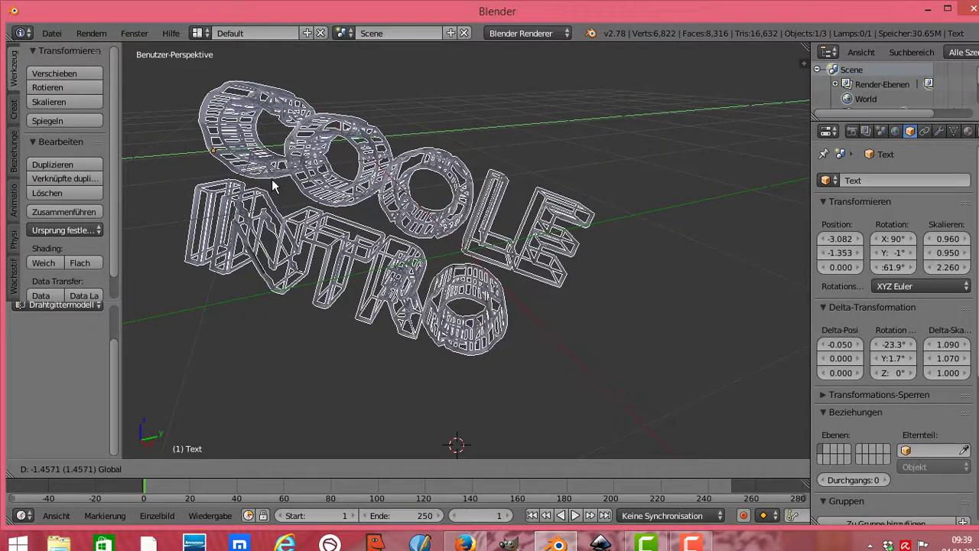
mouse_move(935, 238)
left_mouse_down()
mouse_move(953, 238)
mouse_move(906, 267)
mouse_move(879, 267)
left_mouse_up()
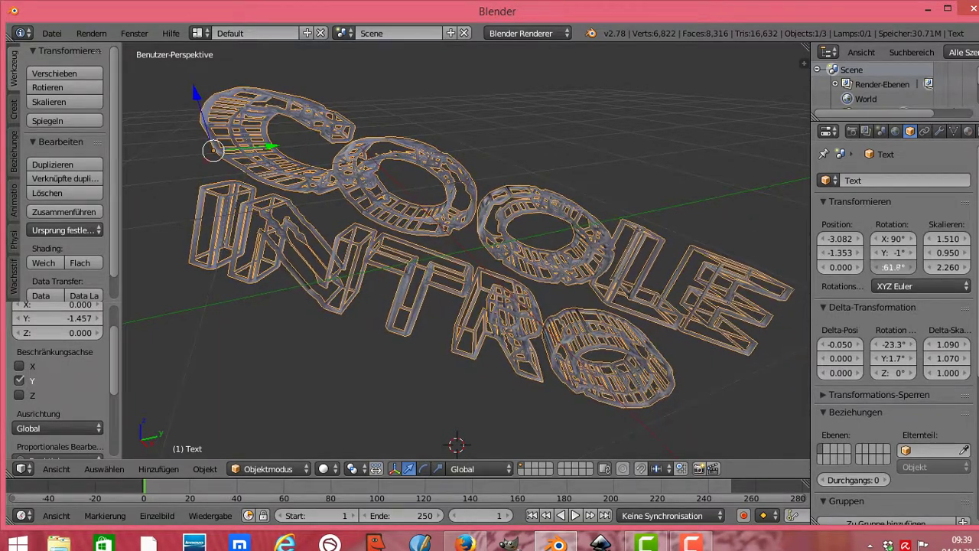
key("g")
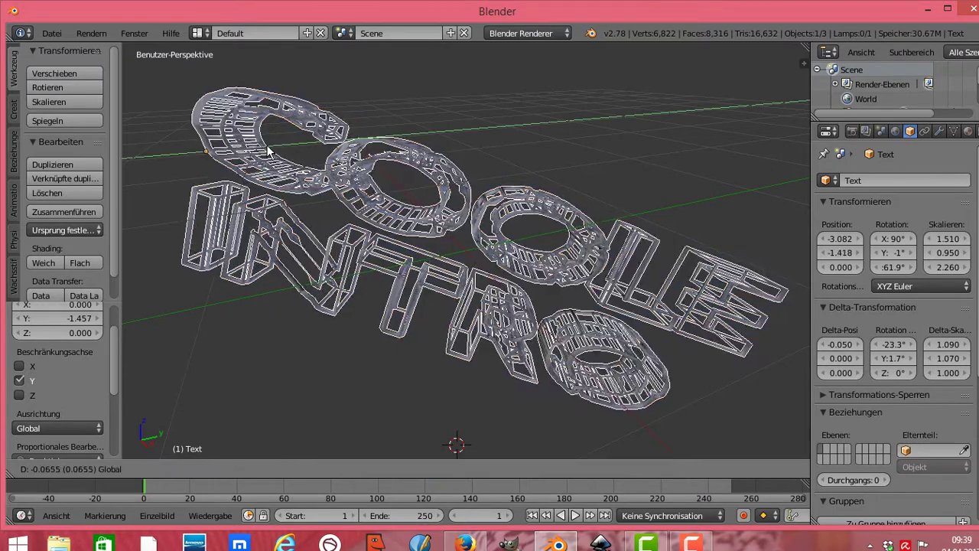
left_click(264, 149)
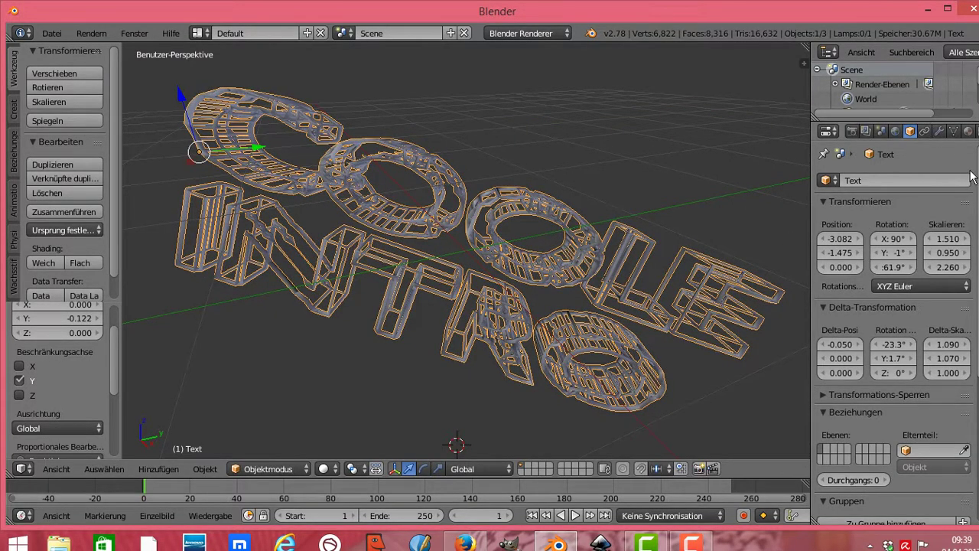
mouse_move(947, 252)
left_mouse_down()
mouse_move(971, 252)
mouse_move(943, 260)
left_mouse_up()
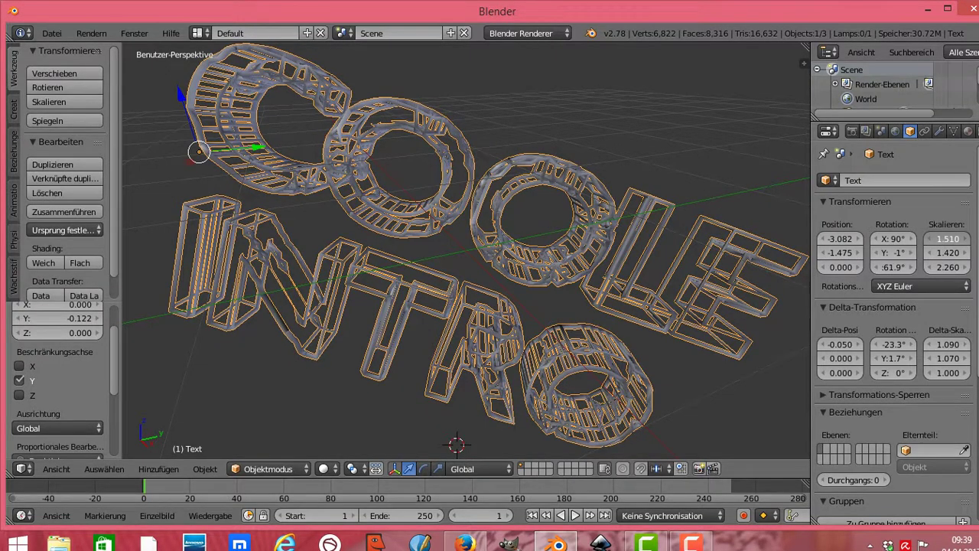
mouse_move(947, 238)
left_mouse_down()
mouse_move(957, 266)
mouse_move(934, 269)
left_mouse_up()
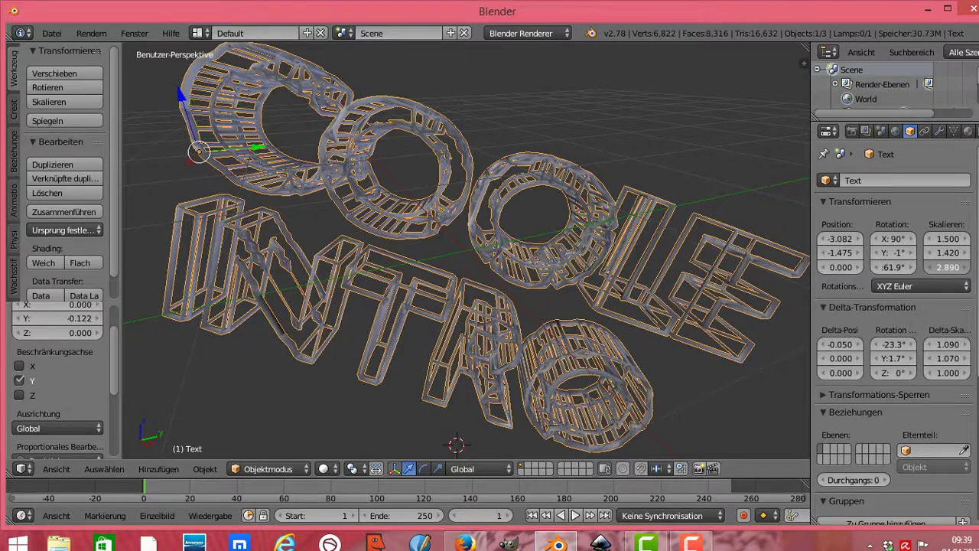
- Adjust the text's delta transforms: shift X, lower Z, rotate -61.9° in Z, scale 1.540, 1.190, 1.380
mouse_move(840, 344)
left_mouse_down()
mouse_move(860, 358)
mouse_move(823, 359)
mouse_move(842, 375)
left_mouse_up()
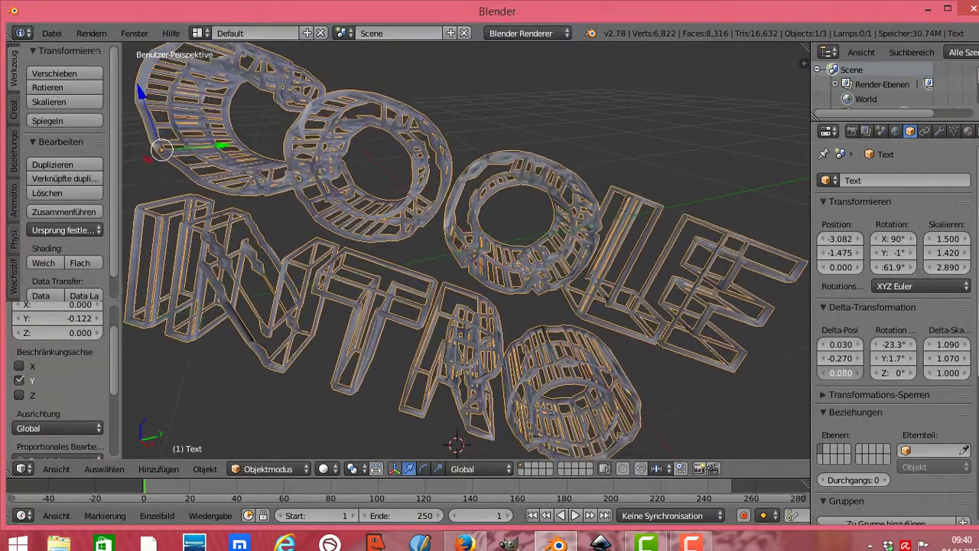
left_click_drag(841, 375, 823, 375)
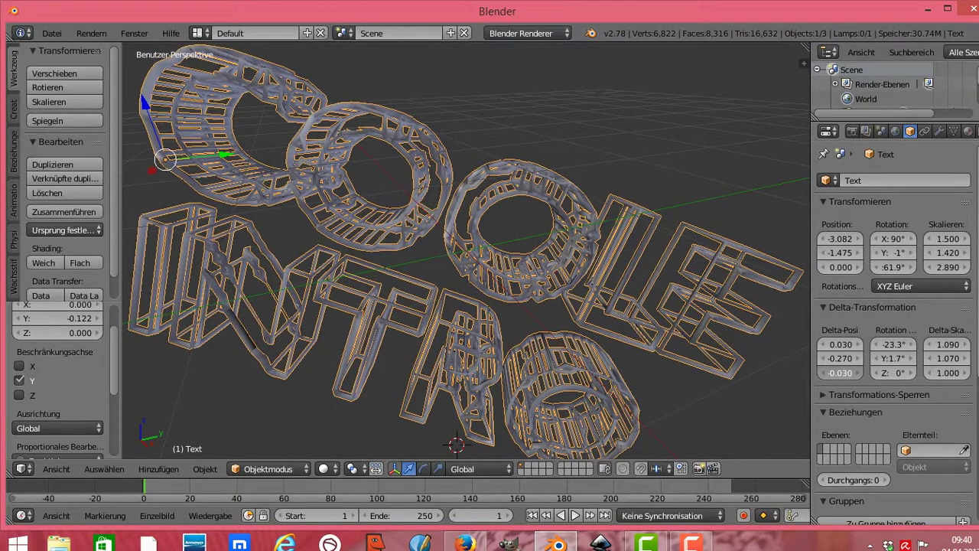
left_click_drag(896, 374, 914, 374)
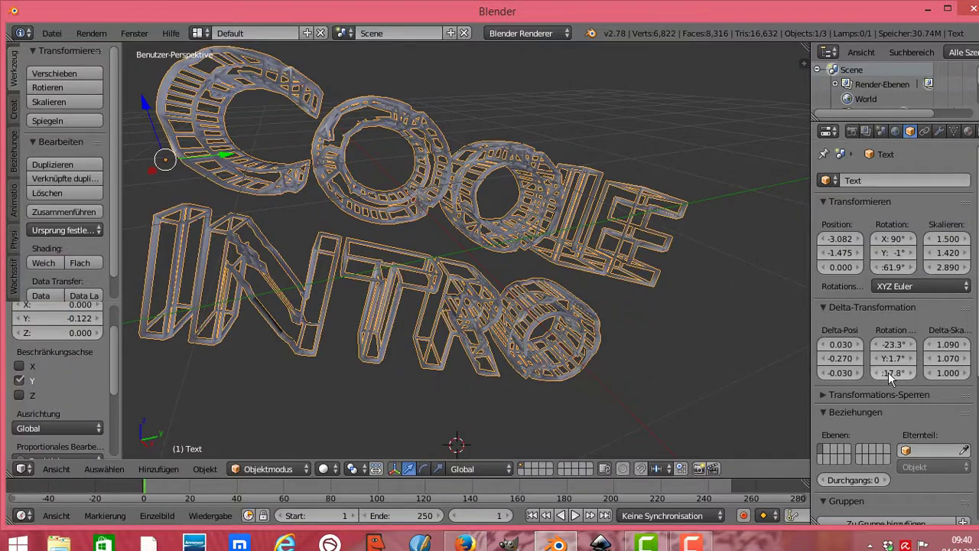
left_click_drag(948, 344, 965, 344)
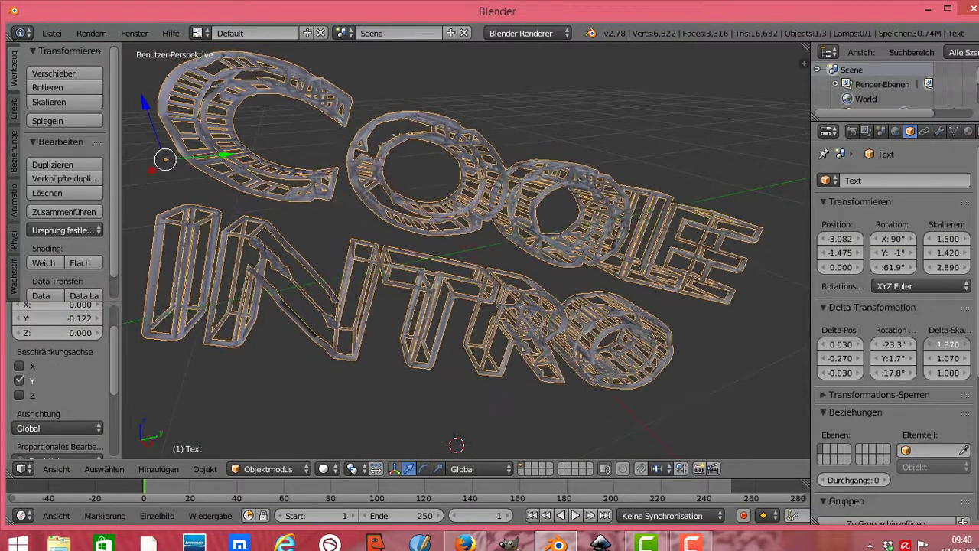
mouse_move(965, 344)
left_mouse_down()
mouse_move(934, 361)
mouse_move(949, 360)
mouse_move(948, 372)
mouse_move(936, 374)
left_mouse_up()
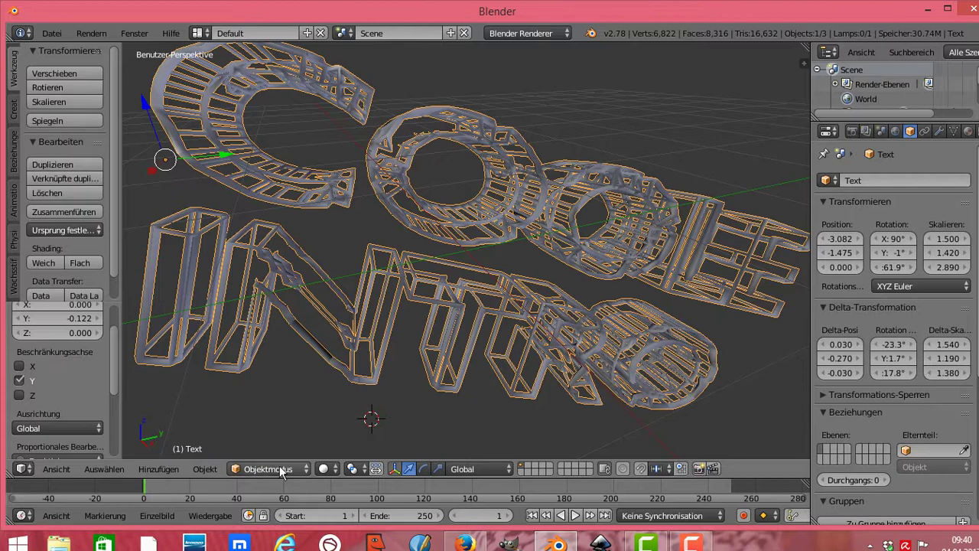
- Add a plane and move it down along Z beneath the text
left_click(159, 469)
mouse_move(164, 452)
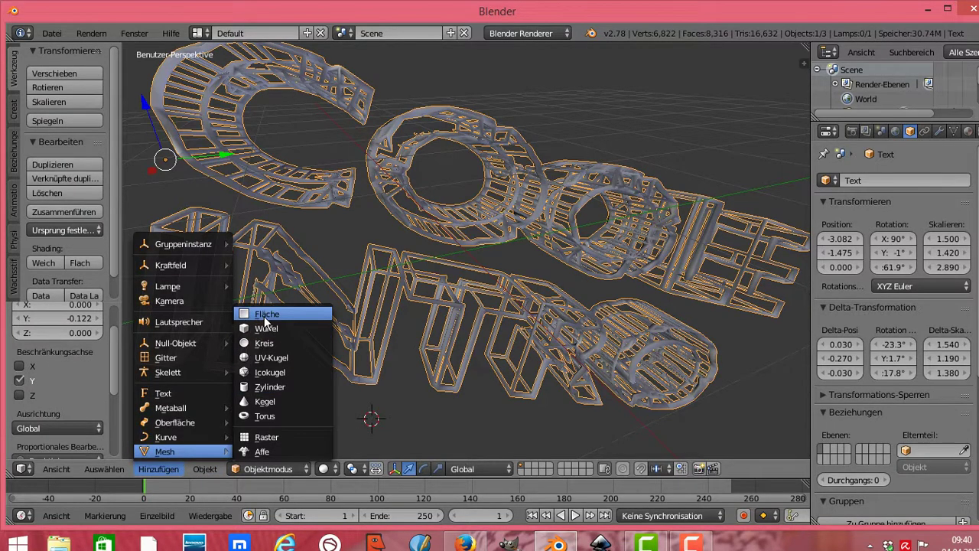
left_click(265, 314)
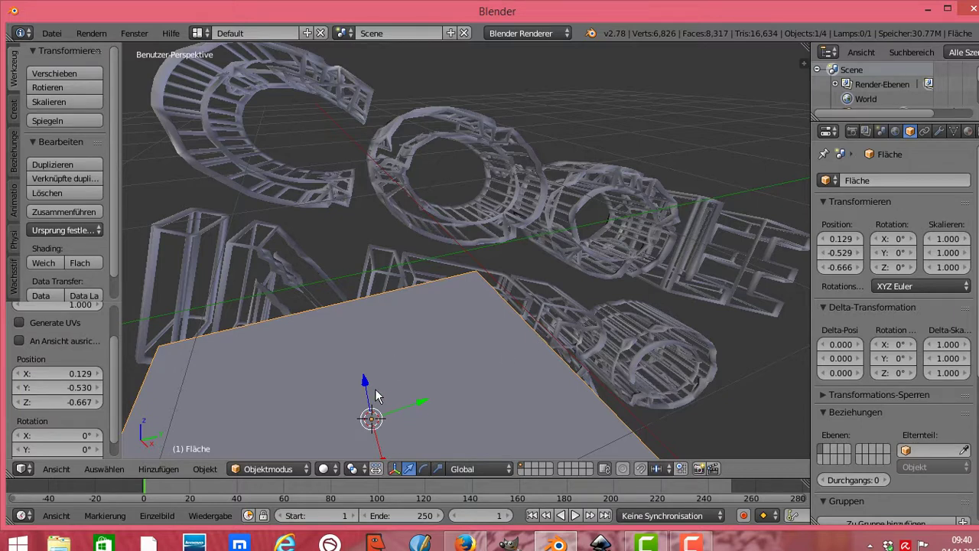
key("g")
key("z")
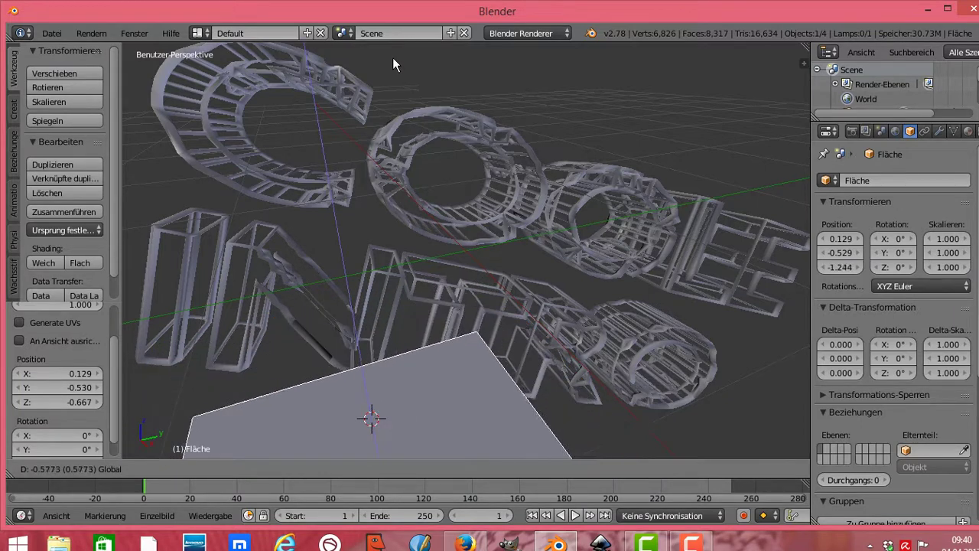
left_click(399, 82)
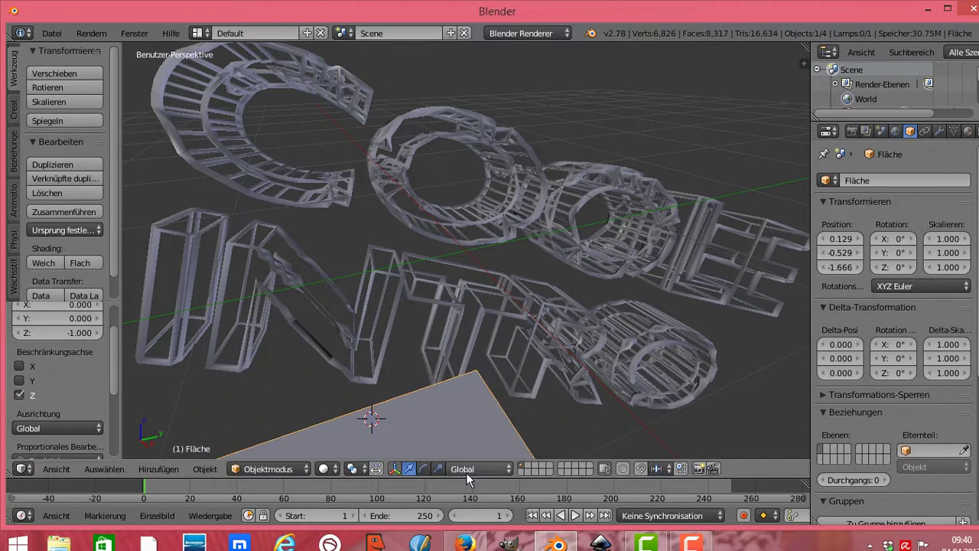
left_click(438, 468)
left_click(366, 422)
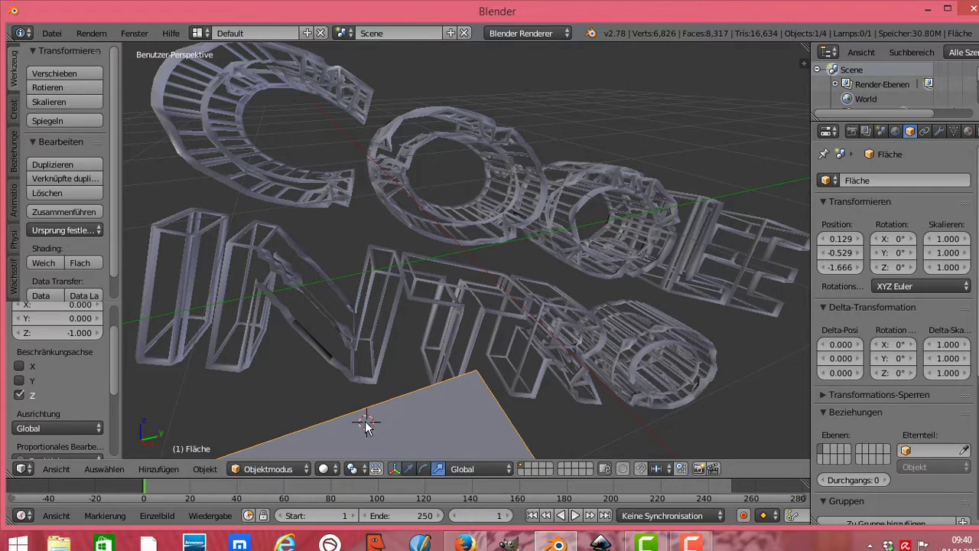
key("alt+a")
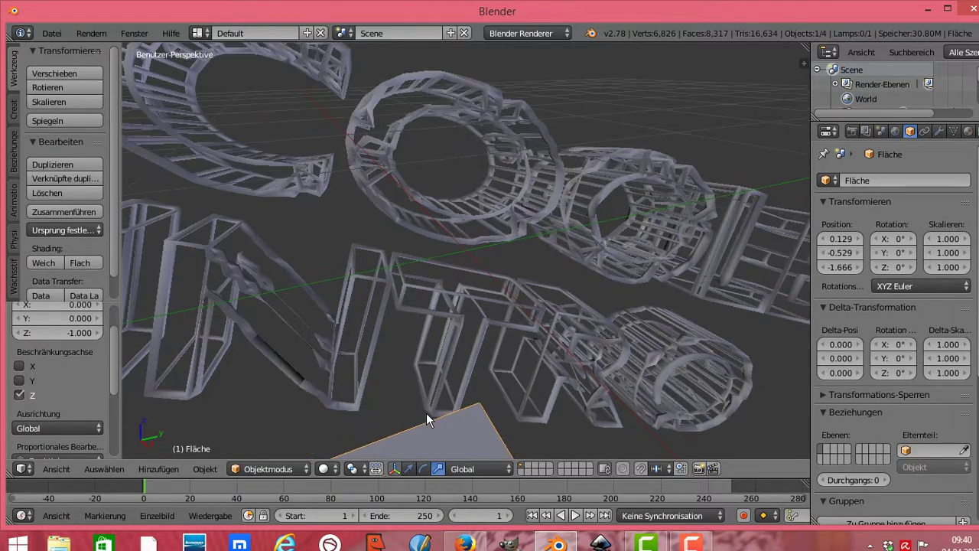
key("Escape")
scroll(426, 413, "down", 3)
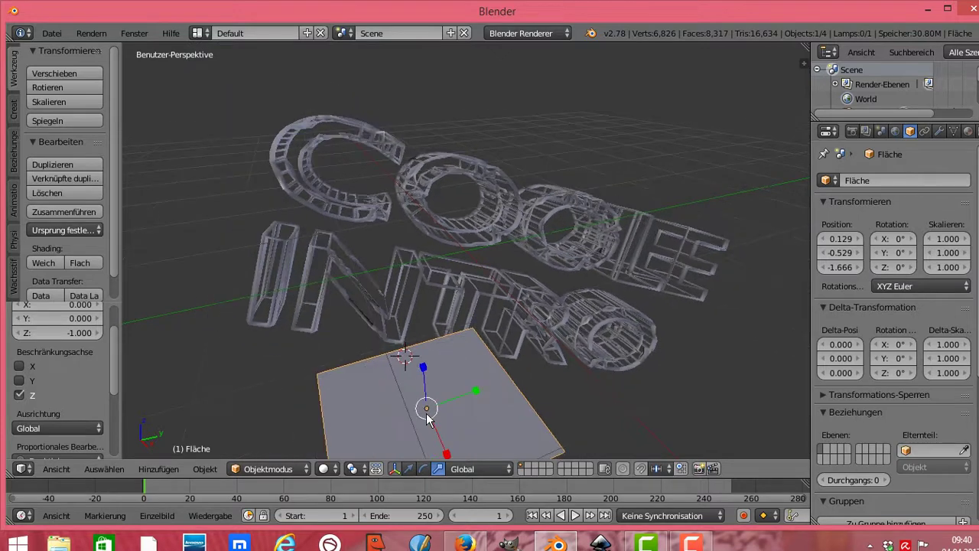
- Scale the plane into a flat strip of X 0.198, Y 1.248, Z 0.220
key("s")
key("y")
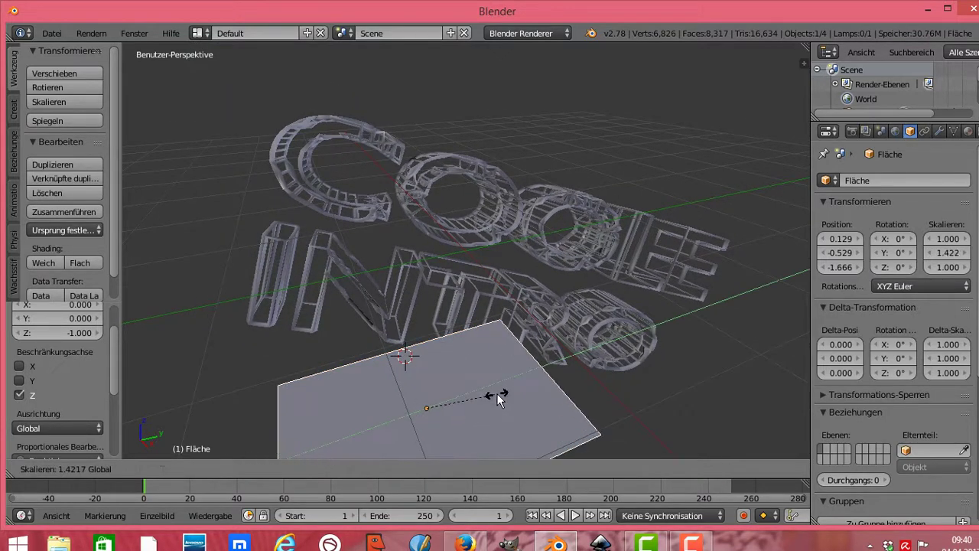
left_click(680, 411)
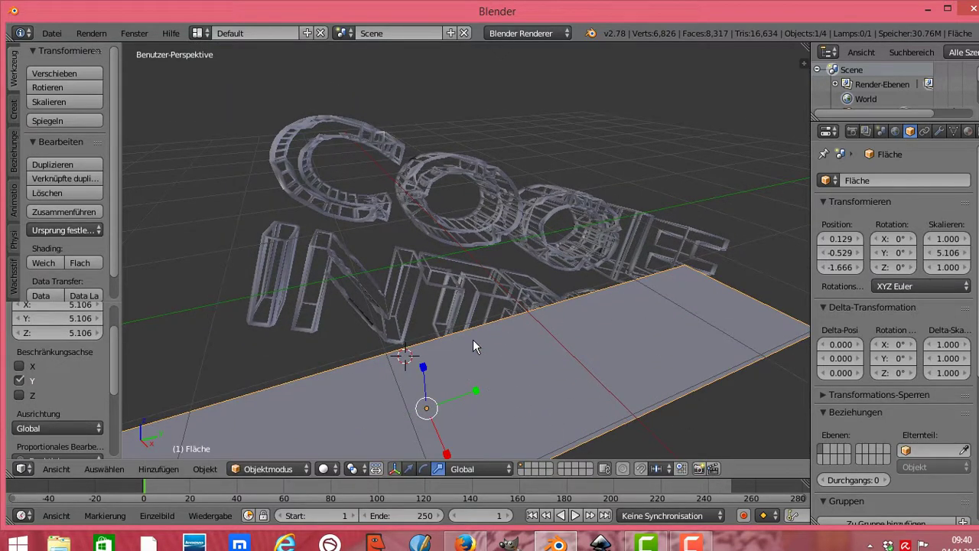
key("s")
key("z")
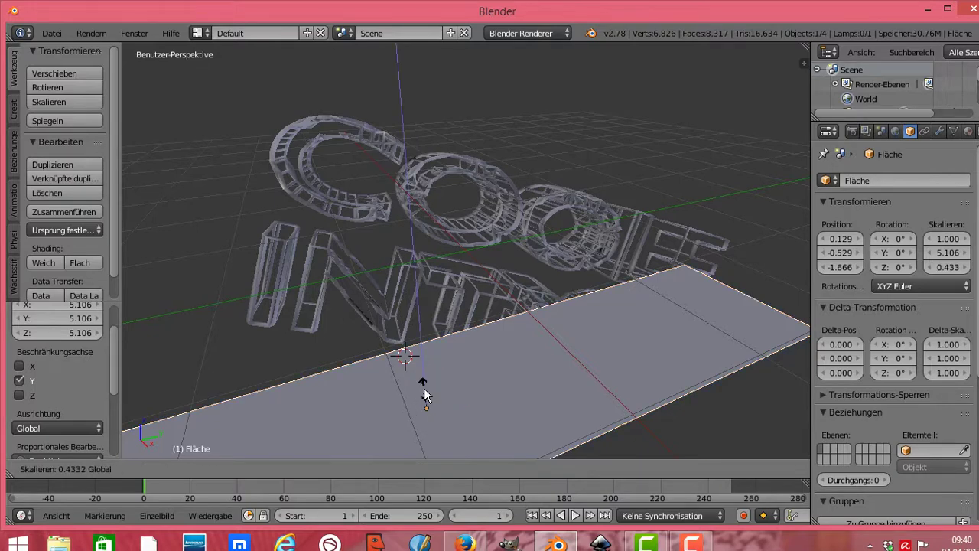
left_click(425, 396)
key("s")
key("x")
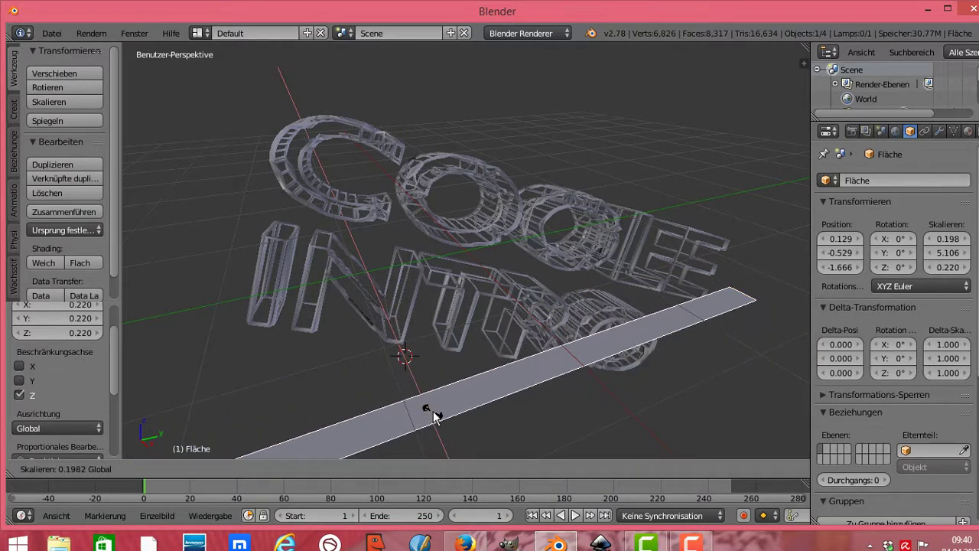
left_click(433, 412)
key("s")
key("y")
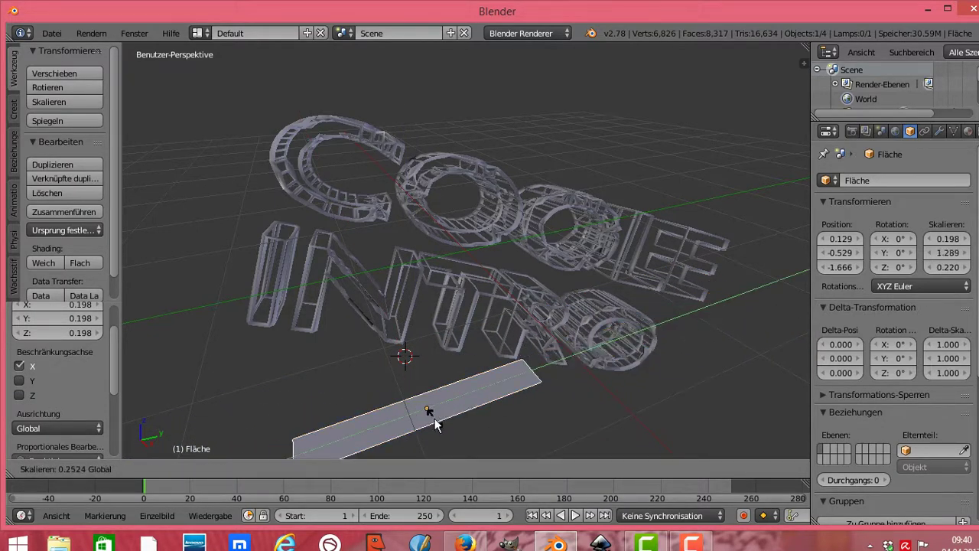
left_click(433, 425)
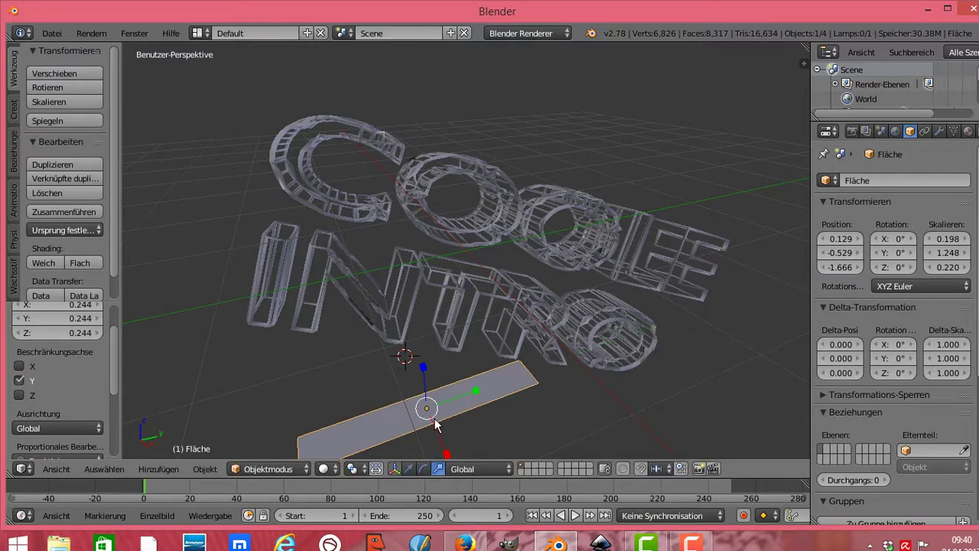
scroll(434, 425, "up", 1)
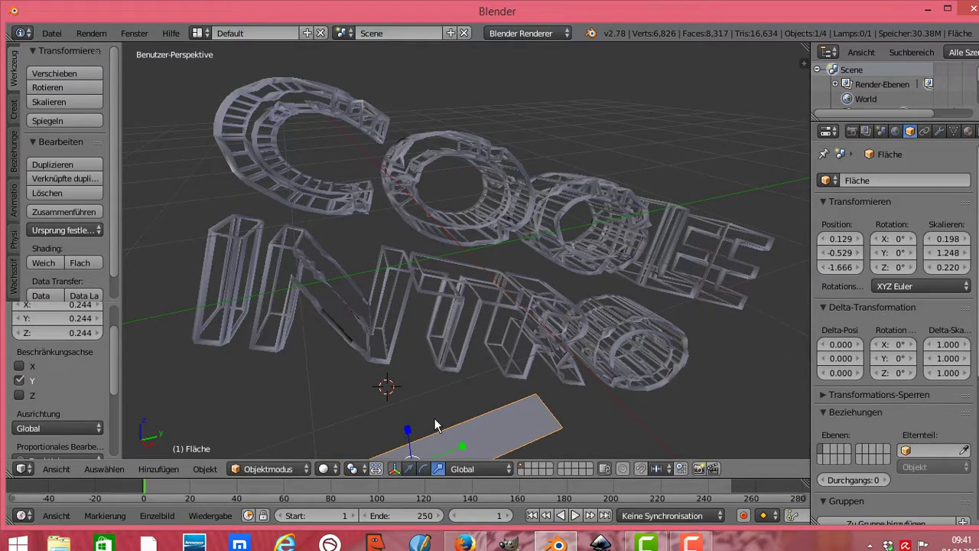
scroll(434, 425, "up", 1)
scroll(434, 425, "up", 1)
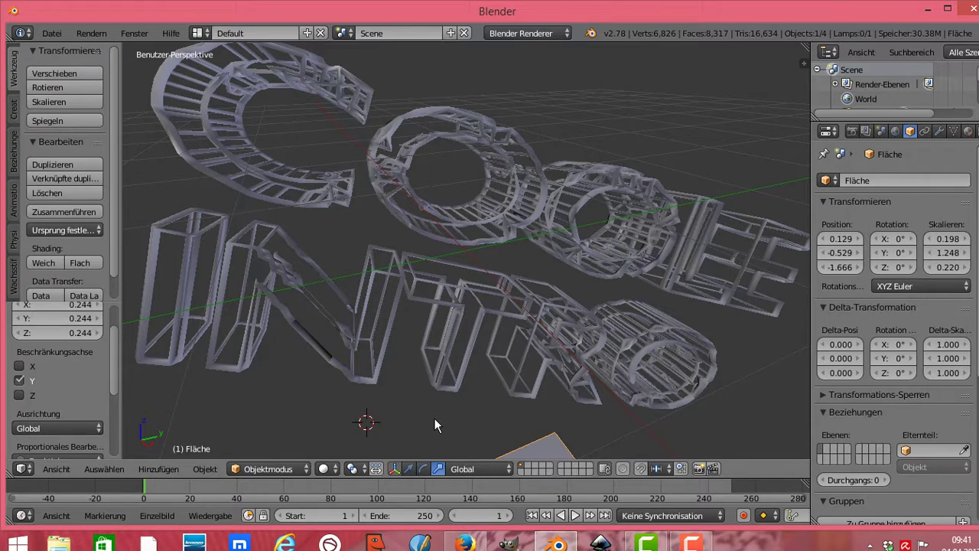
- Switch the render engine to Cycles in the Material tab
left_click(968, 133)
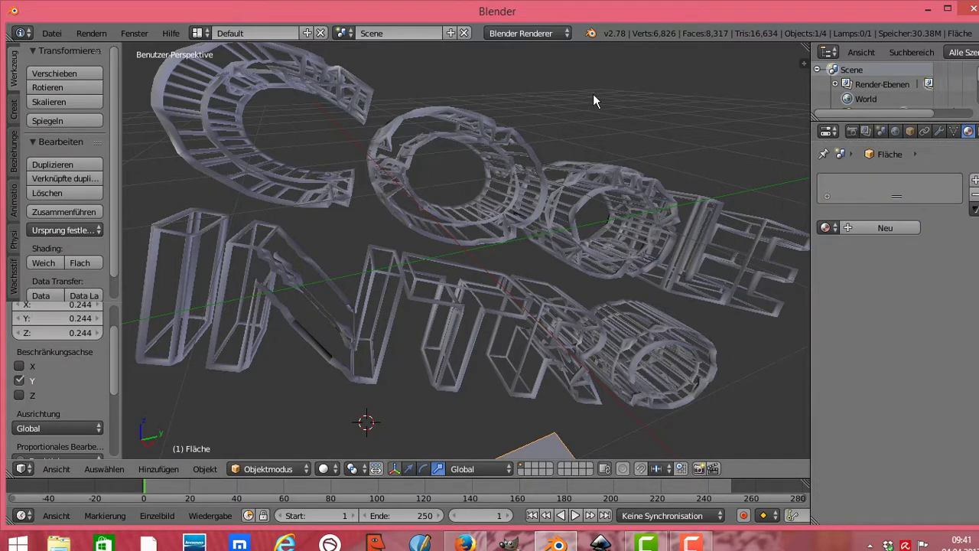
left_click(566, 34)
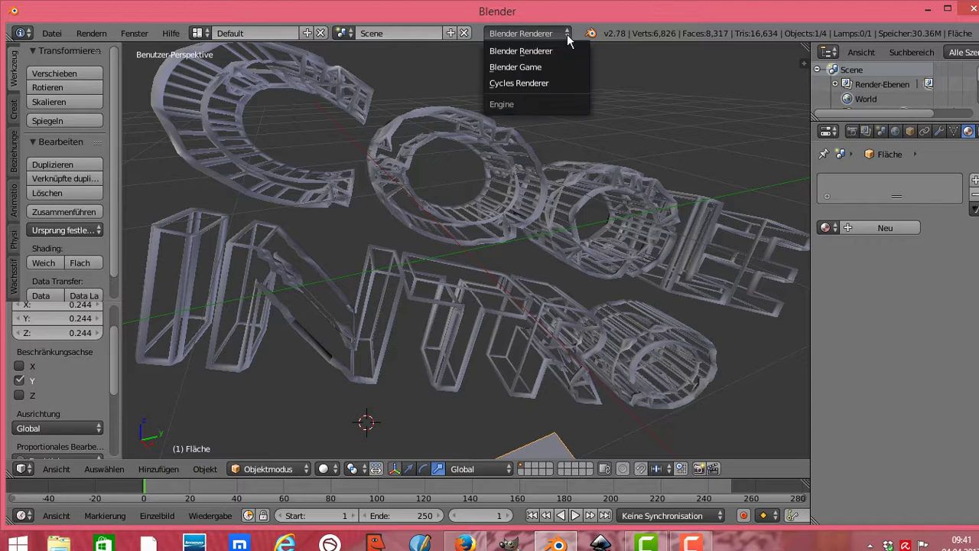
left_click(535, 83)
- Create a new diffuse material for the plane with roughness 0.100
left_click(867, 228)
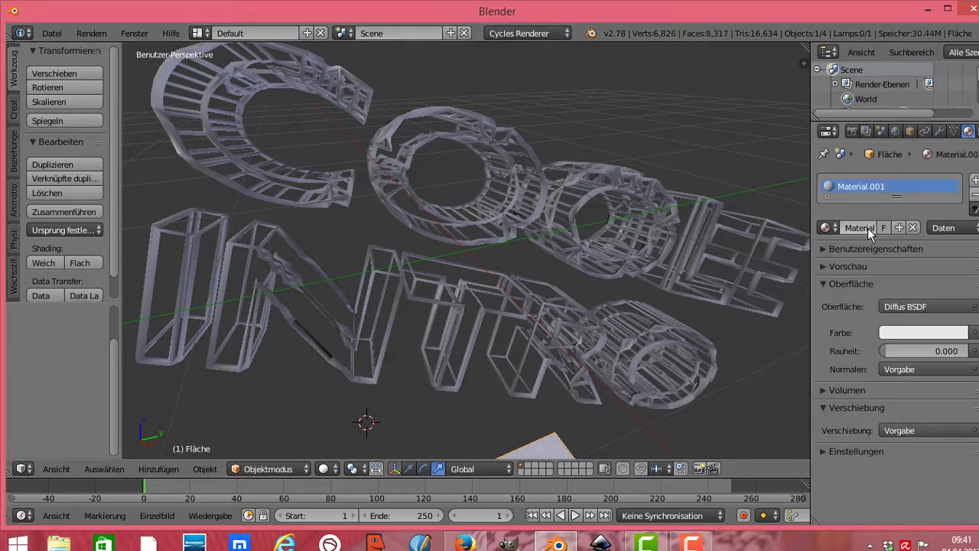
left_click(961, 310)
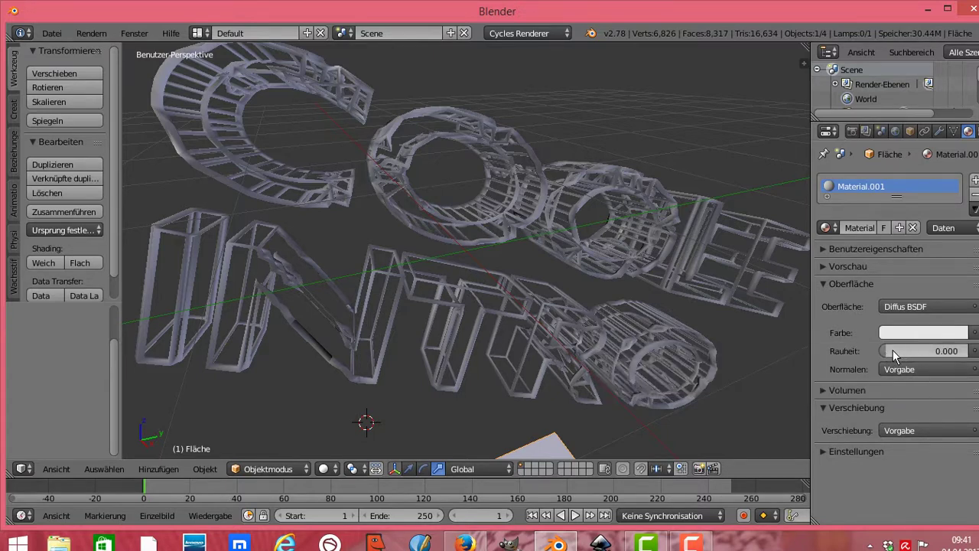
left_click(893, 349)
key("BackSpace")
key("Return")
left_click(915, 350)
key("BackSpace")
type("0.1")
key("Return")
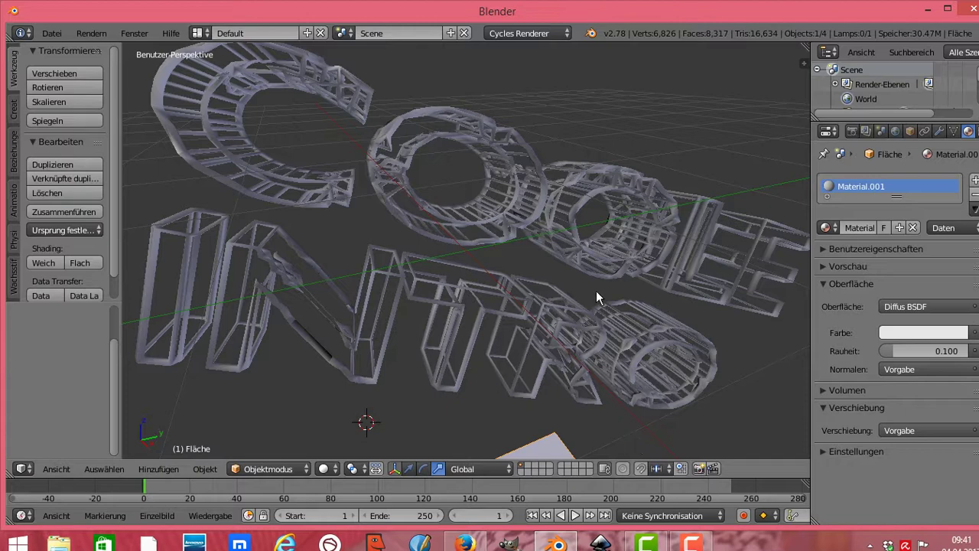
left_click(555, 319)
- Select the COOLE INTRO text and give it a new Glossy BSDF material
right_click(554, 319)
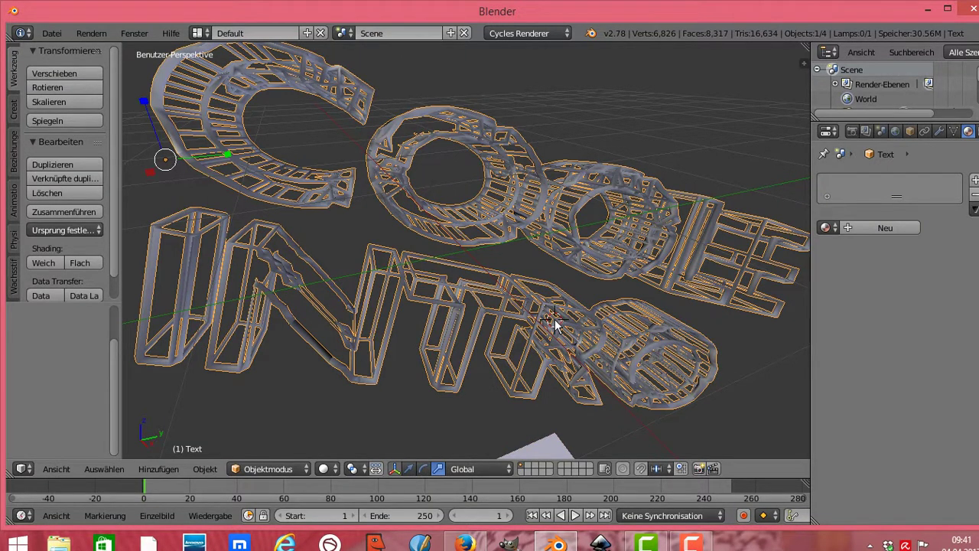
left_click(894, 228)
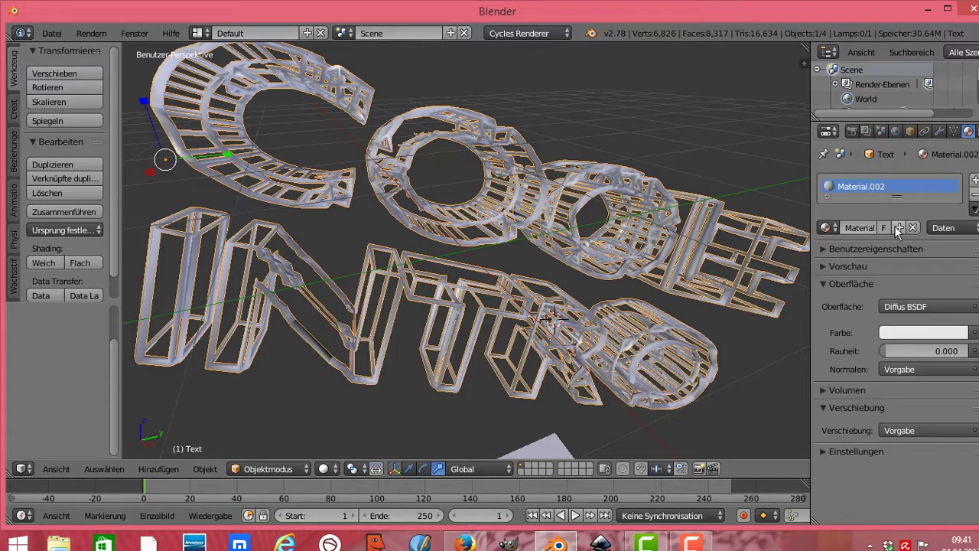
left_click(938, 305)
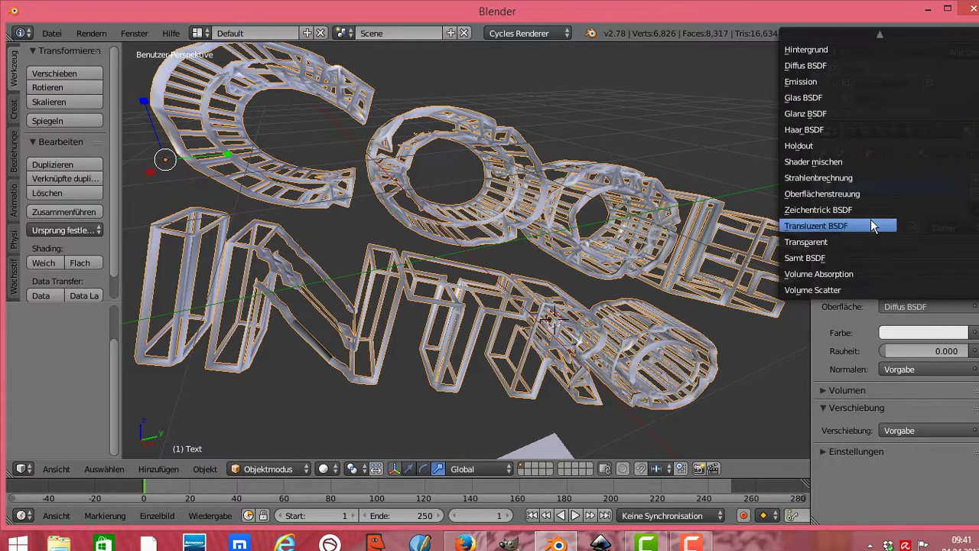
left_click(828, 112)
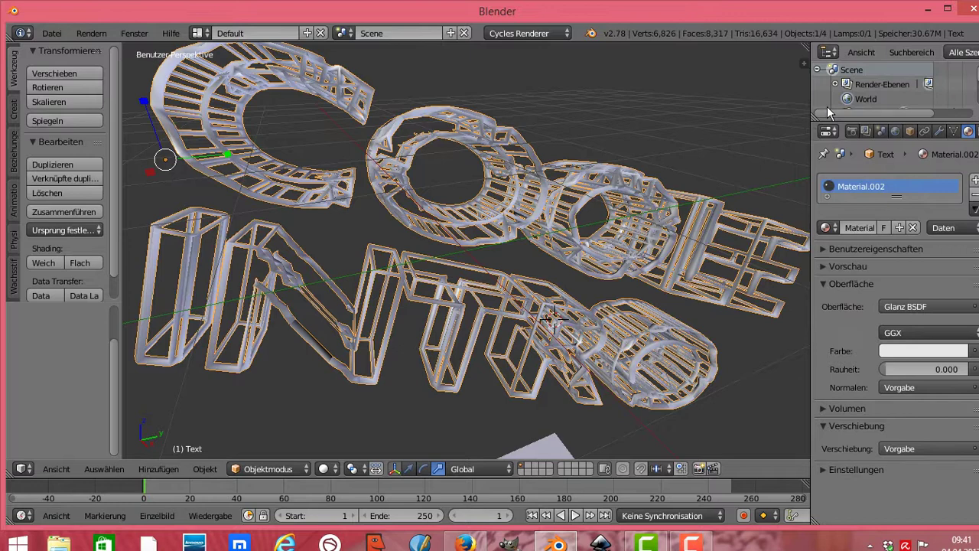
- Set the text material colour to hex e7967b and roughness to 0.132
left_click(912, 352)
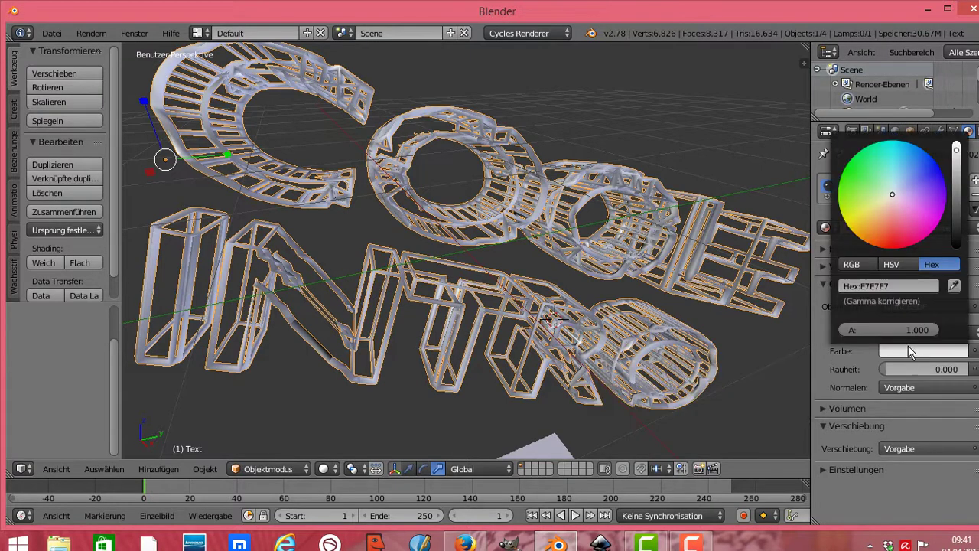
left_click(905, 286)
key("BackSpace")
type("e7")
type("96")
type("7b")
key("Return")
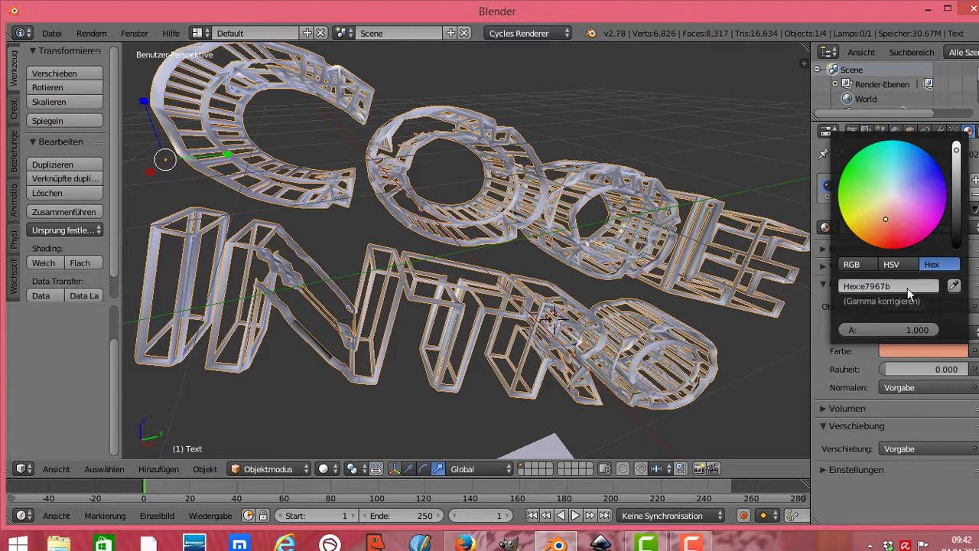
left_click(915, 369)
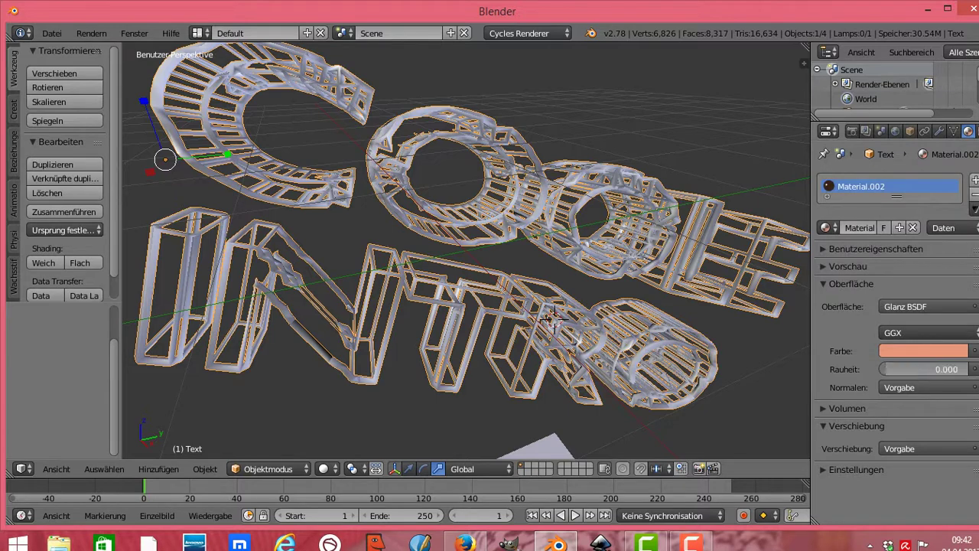
key("BackSpace")
type("0.")
type("132")
key("Return")
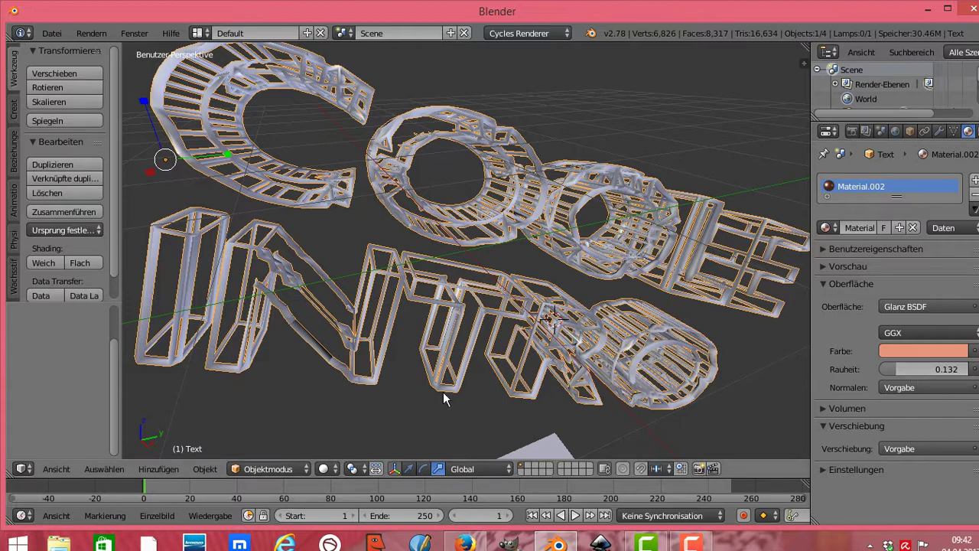
left_click(163, 468)
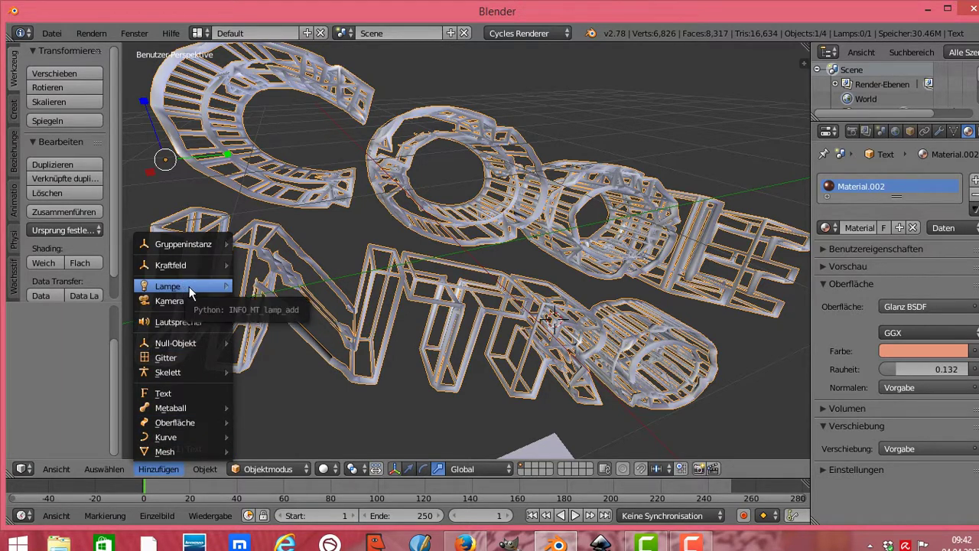
- Add a point lamp and set its strength to 3000
mouse_move(167, 286)
left_click(262, 284)
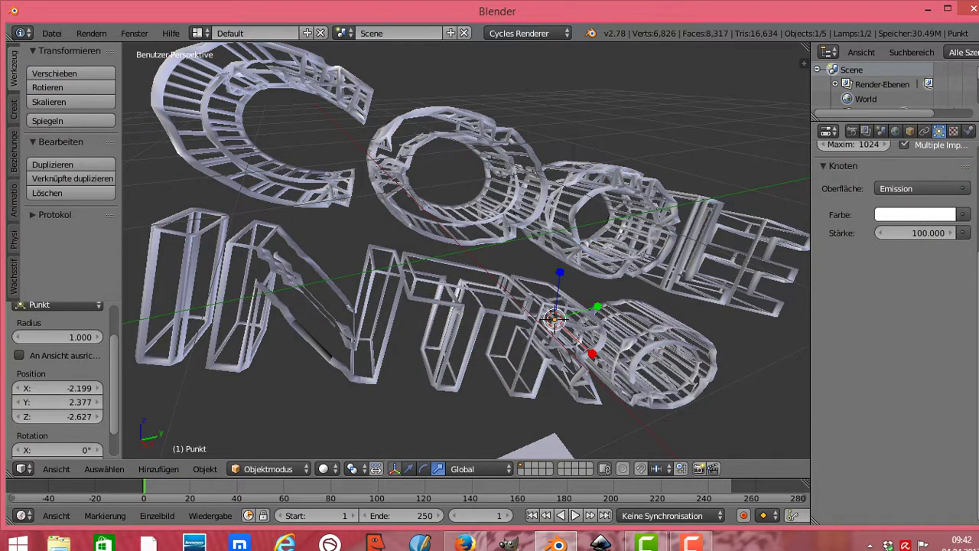
scroll(921, 318, "up", 2)
scroll(921, 318, "up", 2)
scroll(921, 317, "up", 1)
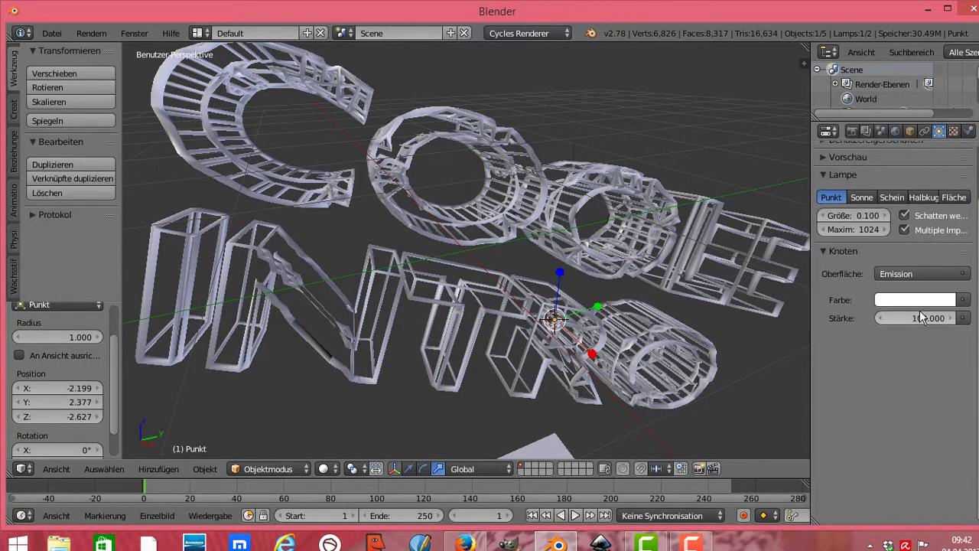
left_click(911, 322)
key("BackSpace")
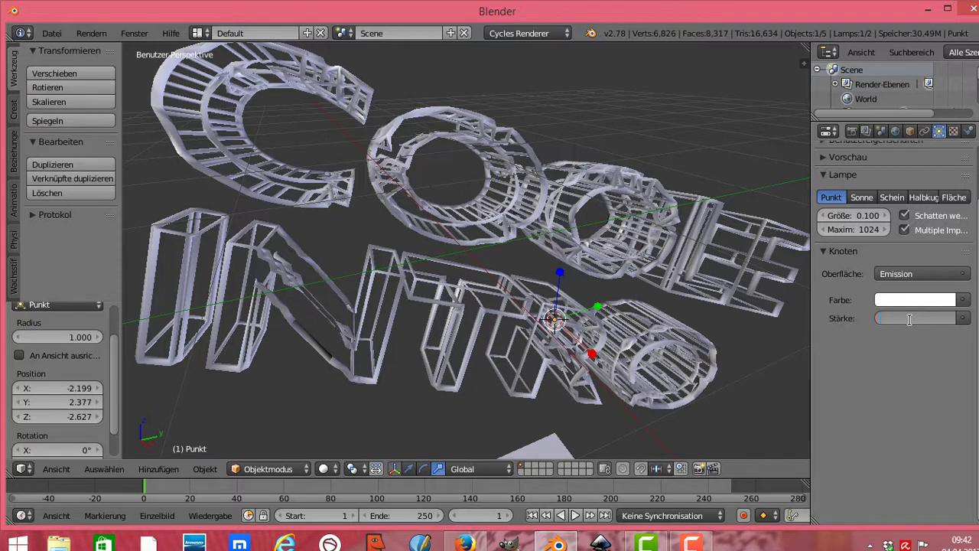
type("3000")
key("Return")
- Set the lamp colour to yellow hex ffd122
left_click(901, 303)
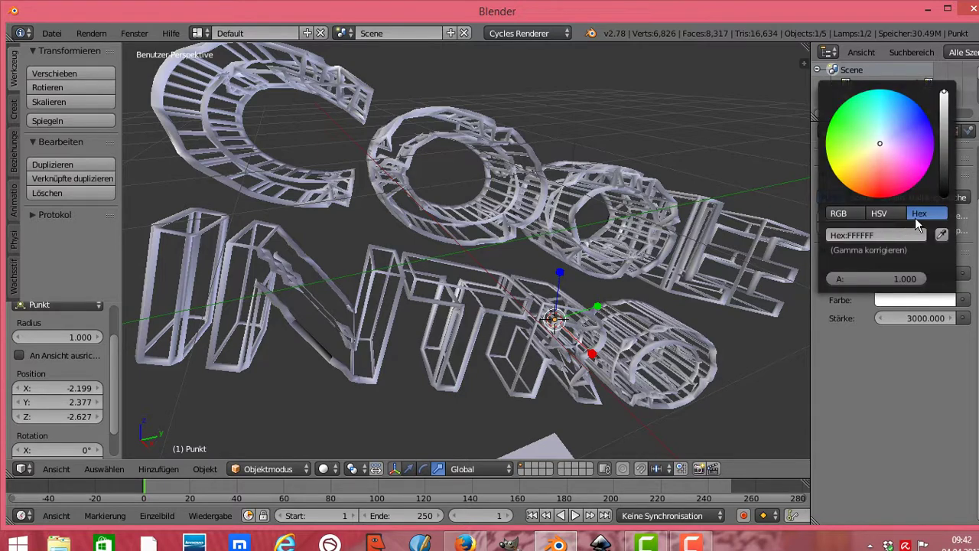
left_click(887, 237)
key("BackSpace")
type("ff")
type("d1")
type("22")
key("Return")
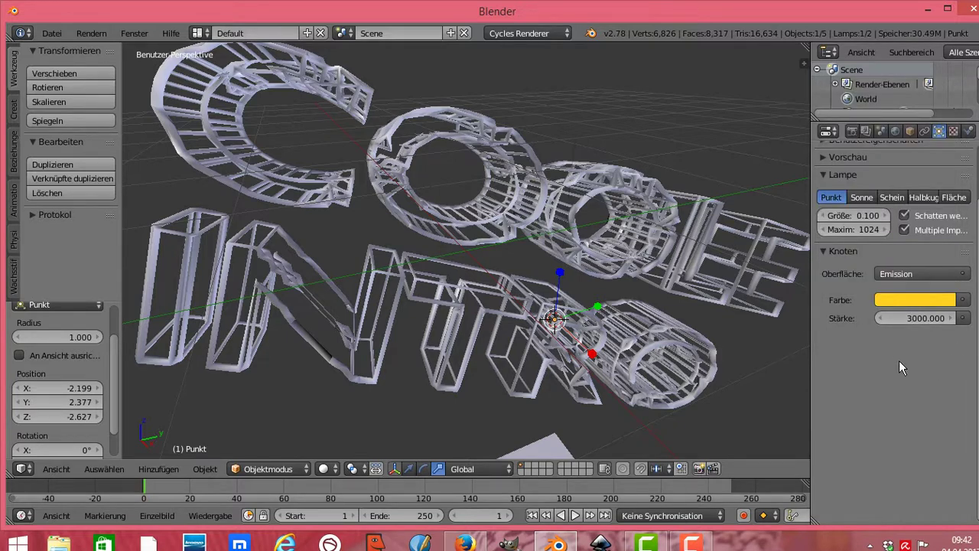
- Switch viewport shading to Gerendert for a live Cycles preview of the text
left_click(334, 470)
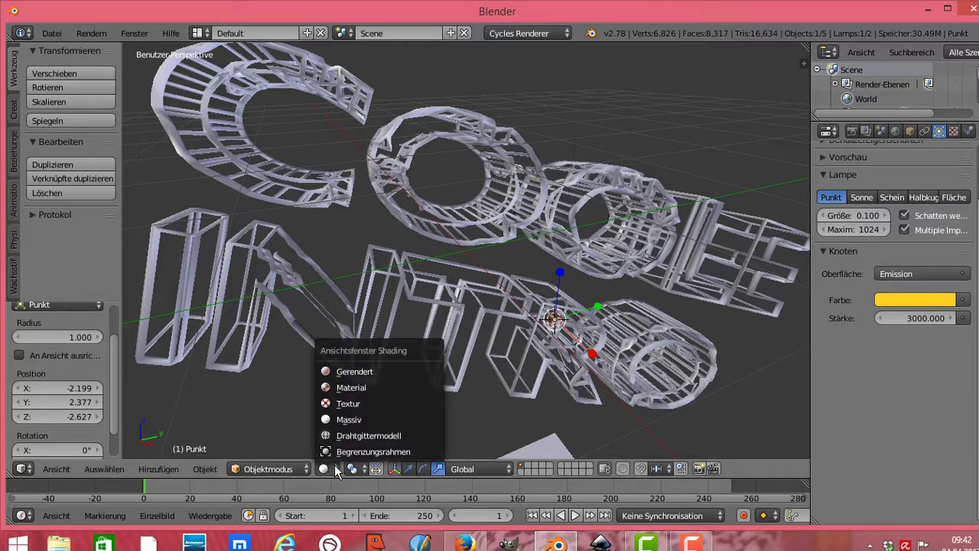
left_click(358, 377)
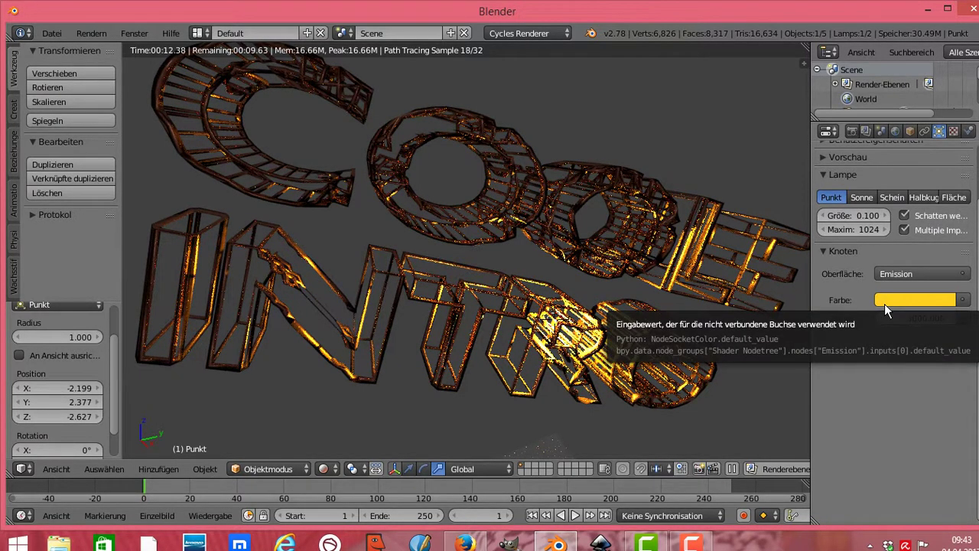
- Try brighter and darker World colours, finishing on dark grey 404040
left_click(894, 132)
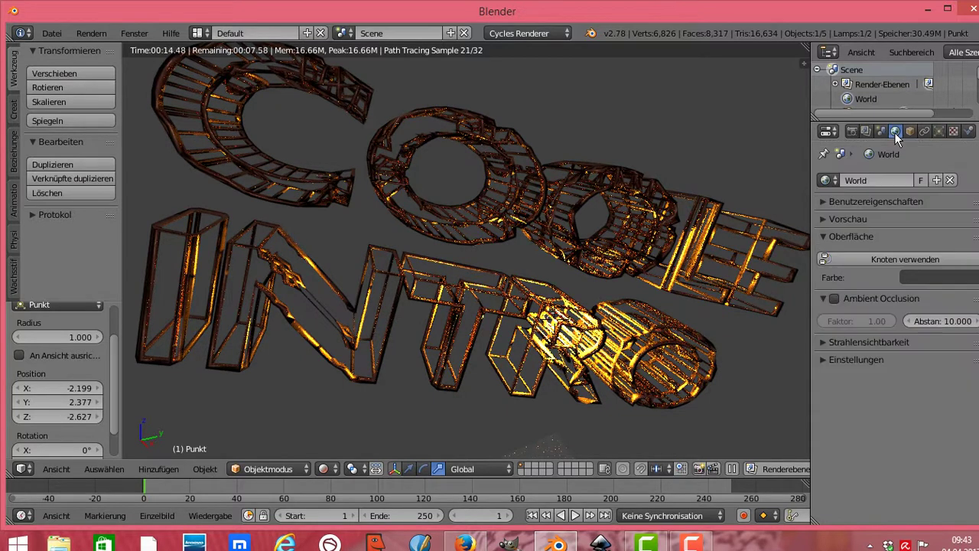
left_click(909, 276)
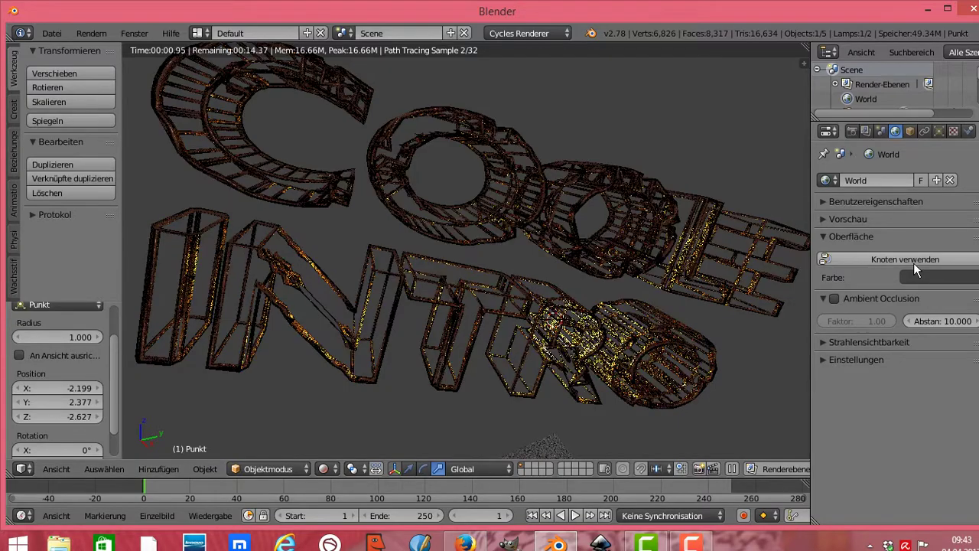
left_click(917, 277)
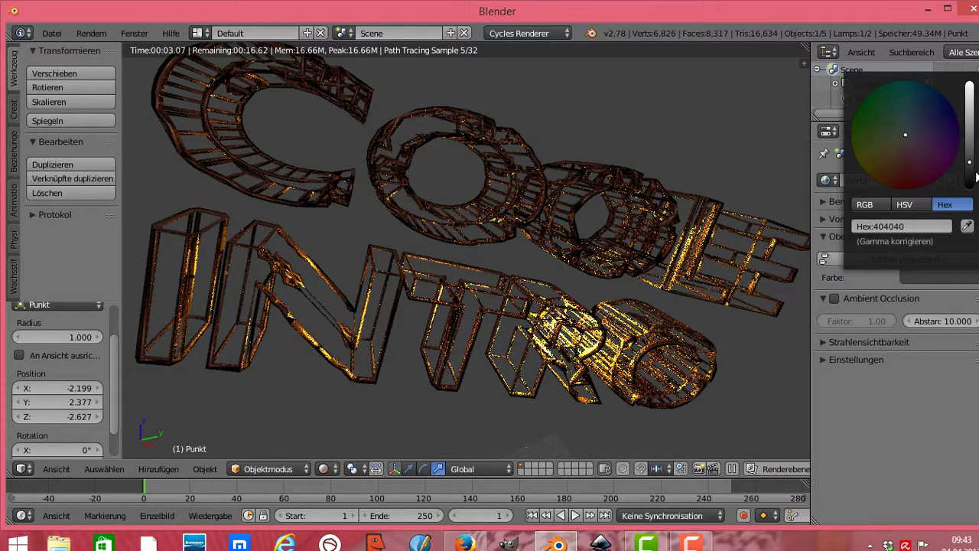
left_click(970, 161)
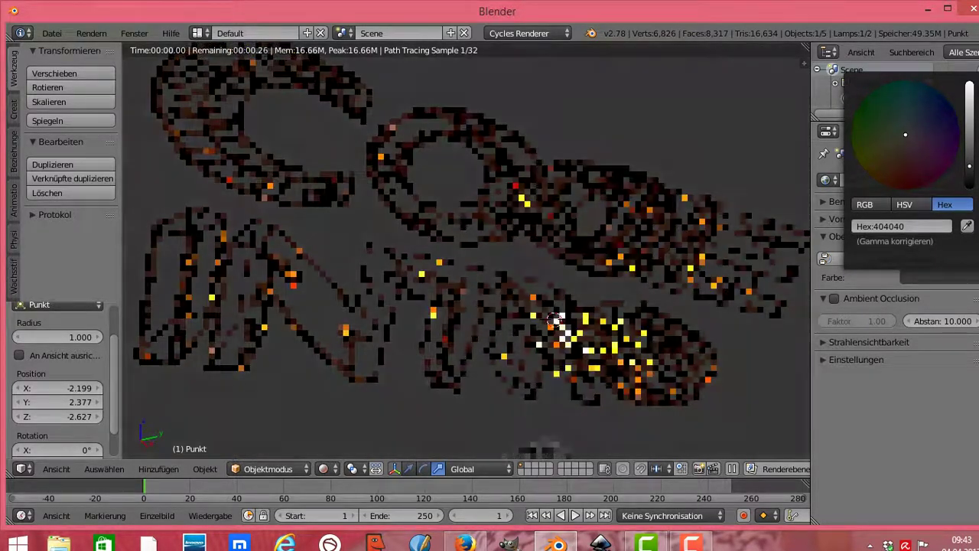
left_click_drag(969, 162, 969, 156)
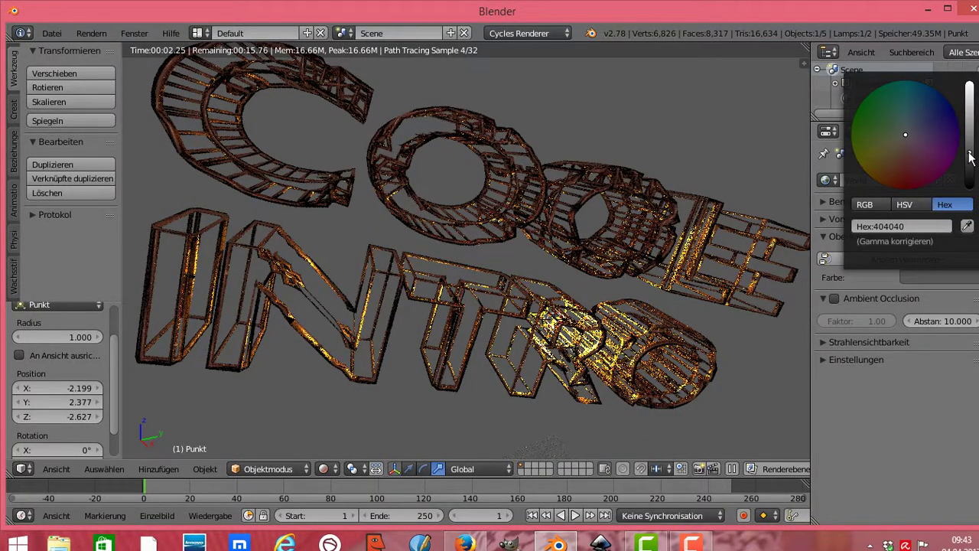
left_click_drag(970, 157, 968, 187)
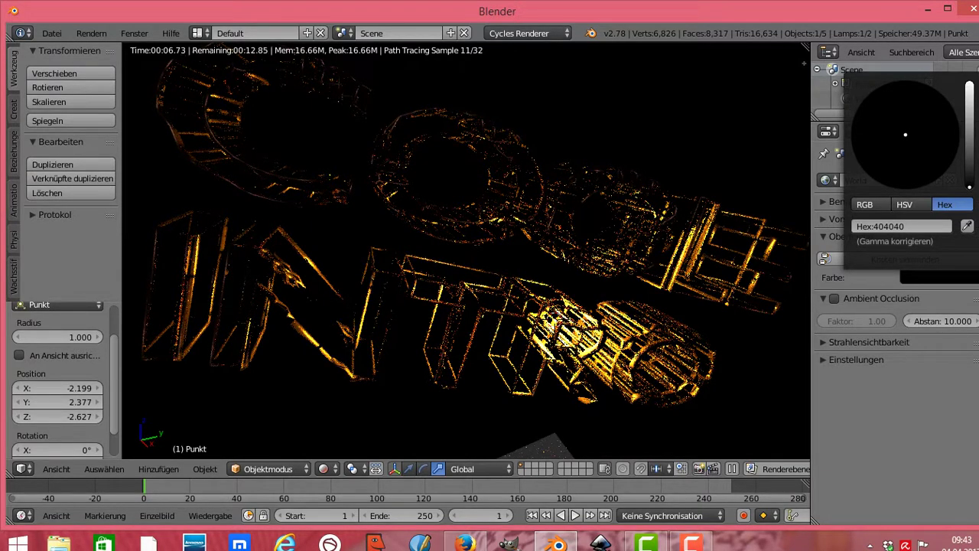
left_click_drag(969, 187, 969, 169)
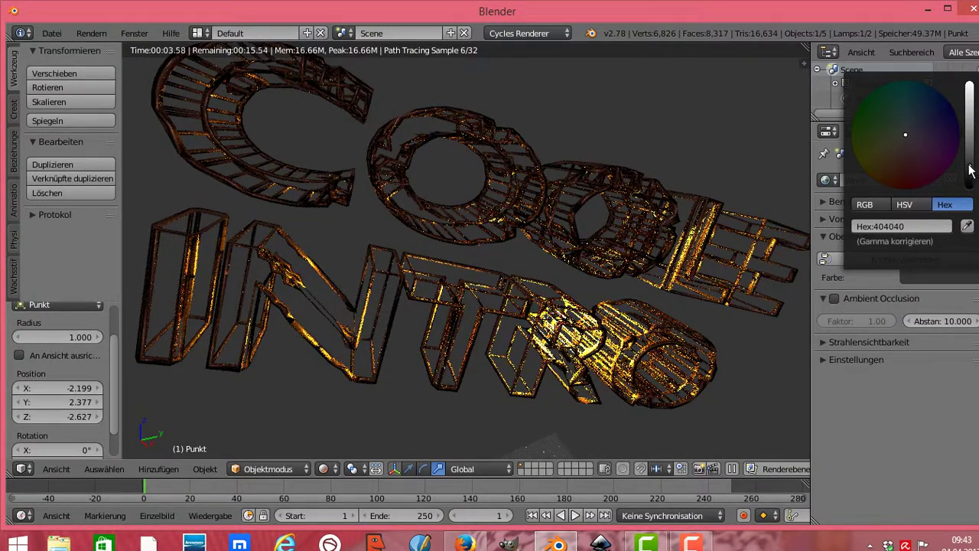
left_click_drag(969, 167, 969, 88)
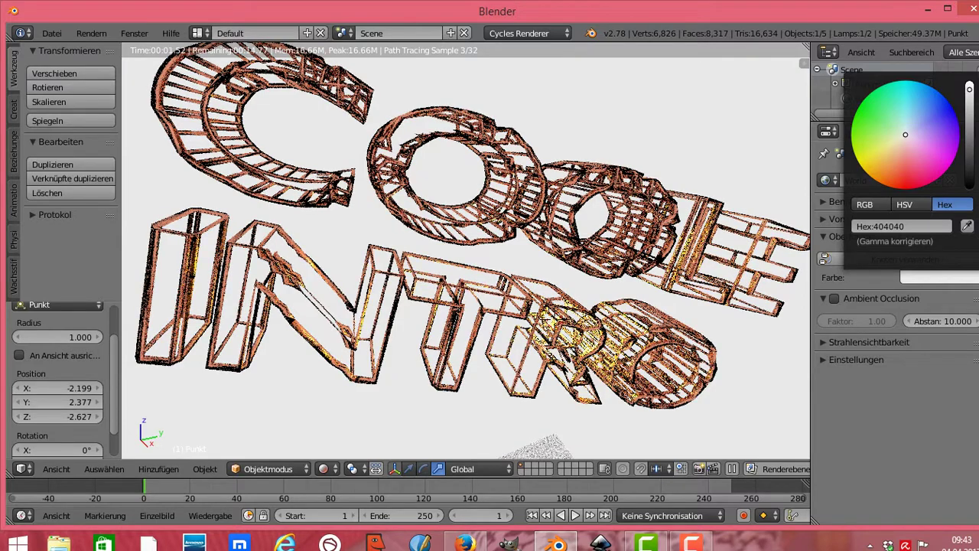
left_click_drag(968, 89, 969, 167)
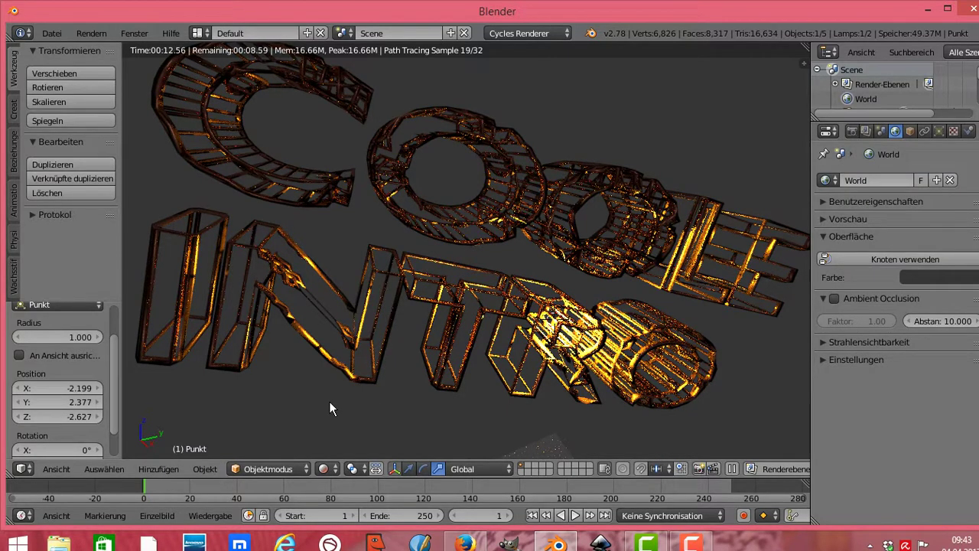
- Enable 'Kamera auf Ansicht sperren' in the sidebar and widen the 3D viewport across the window
key("n")
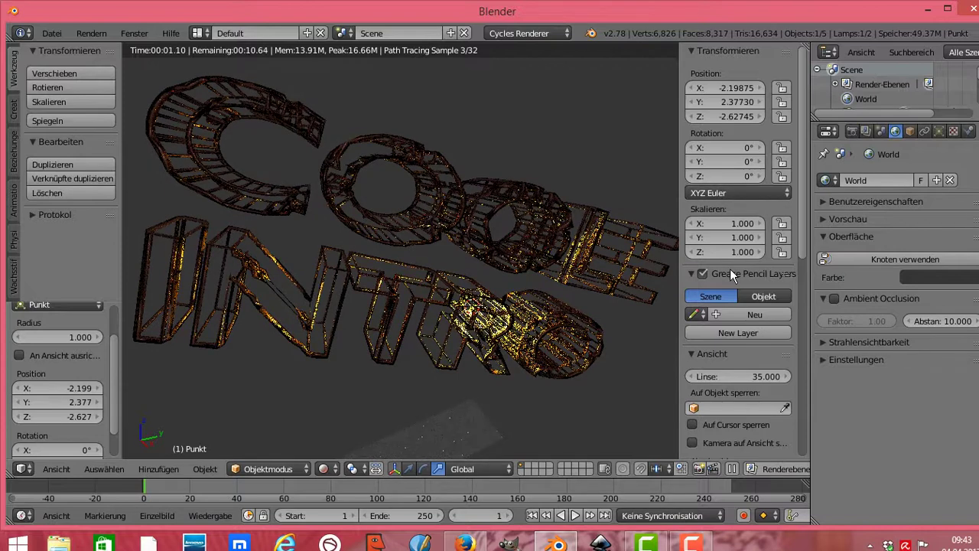
scroll(802, 269, "down", 1)
left_click_drag(802, 269, 797, 354)
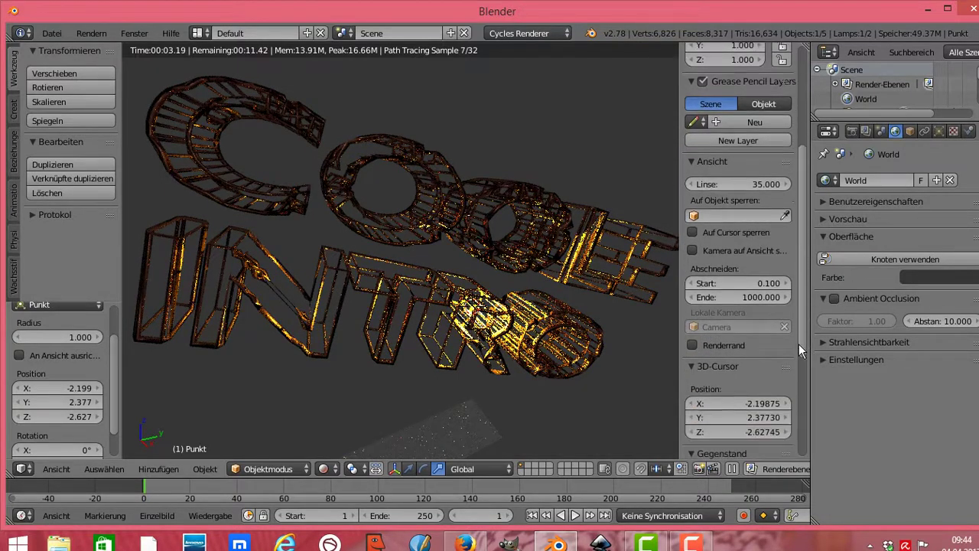
left_click(693, 222)
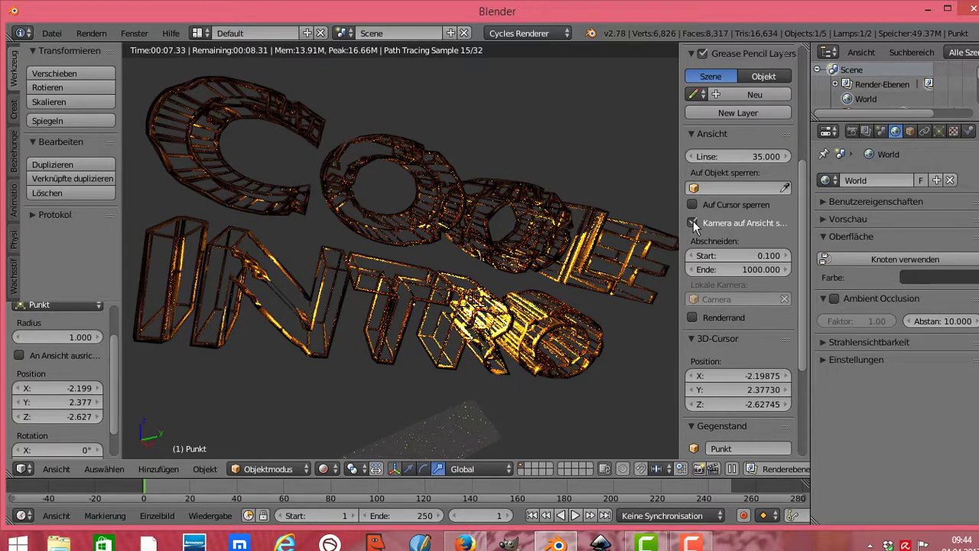
key("n")
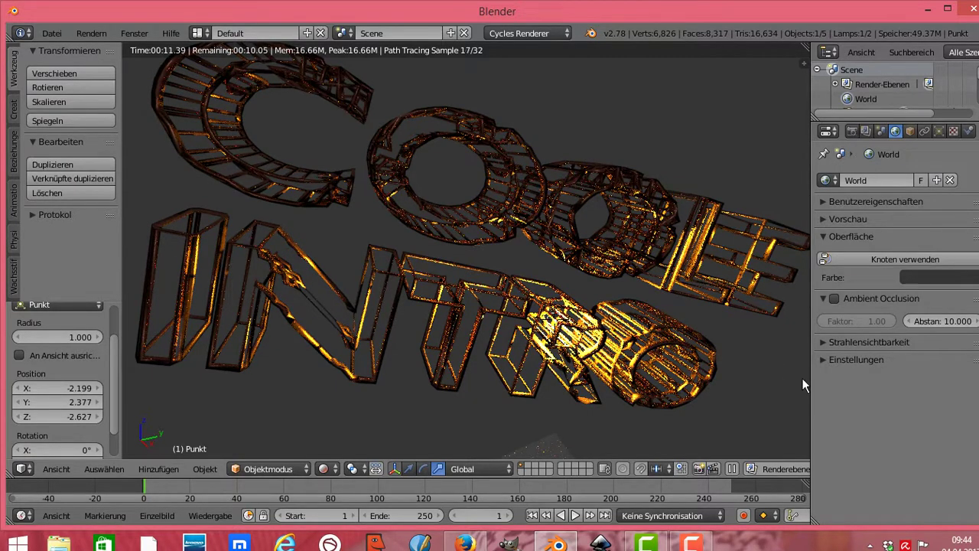
left_click_drag(811, 382, 965, 387)
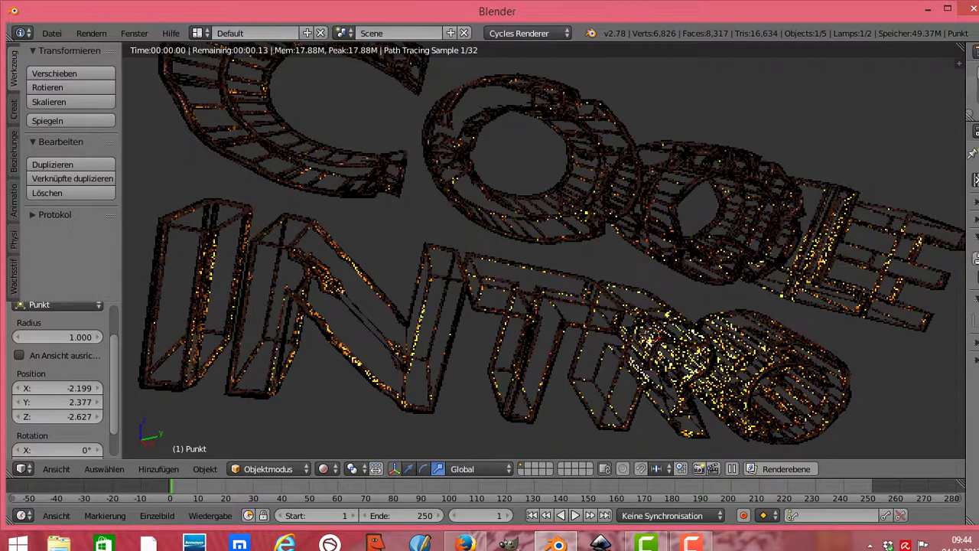